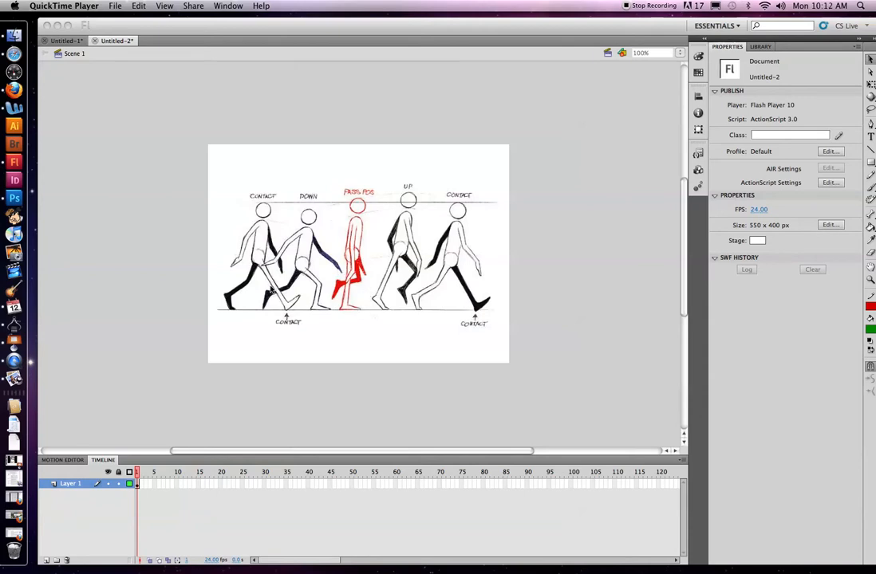
Step: Hide Layer 1, which holds the walk breakdown drawing, and try to delete the layer
click(309, 211)
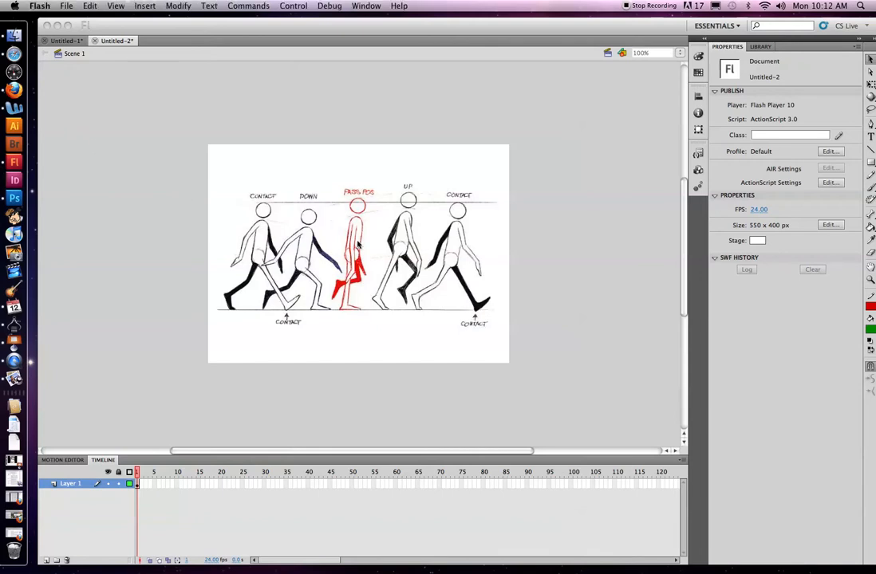
click(108, 484)
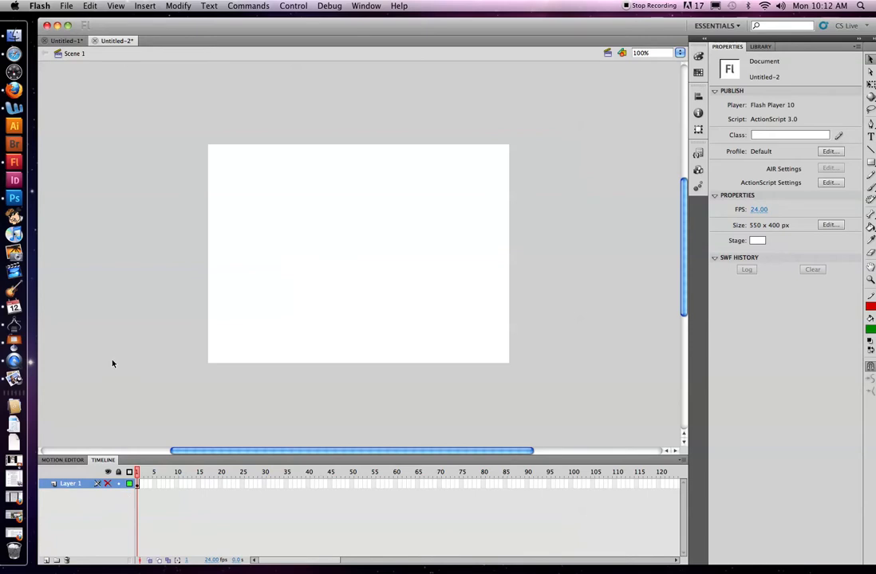
click(61, 485)
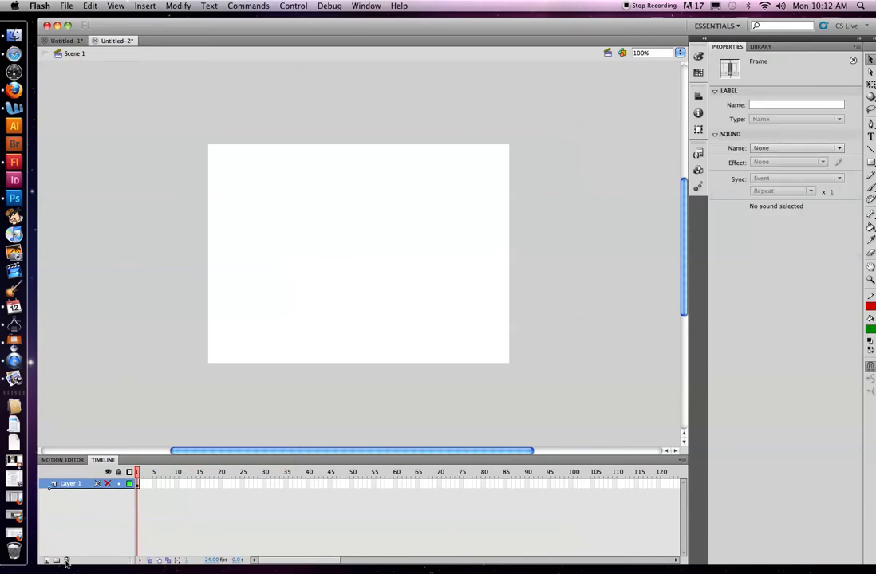
click(67, 561)
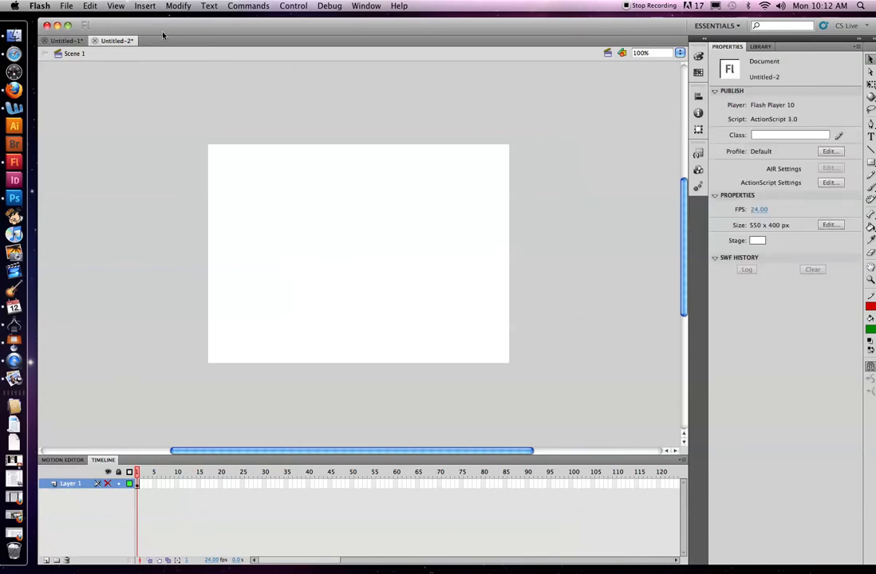
Step: Import the image walk cycles.gif from the walk cycle folder into the library
click(70, 6)
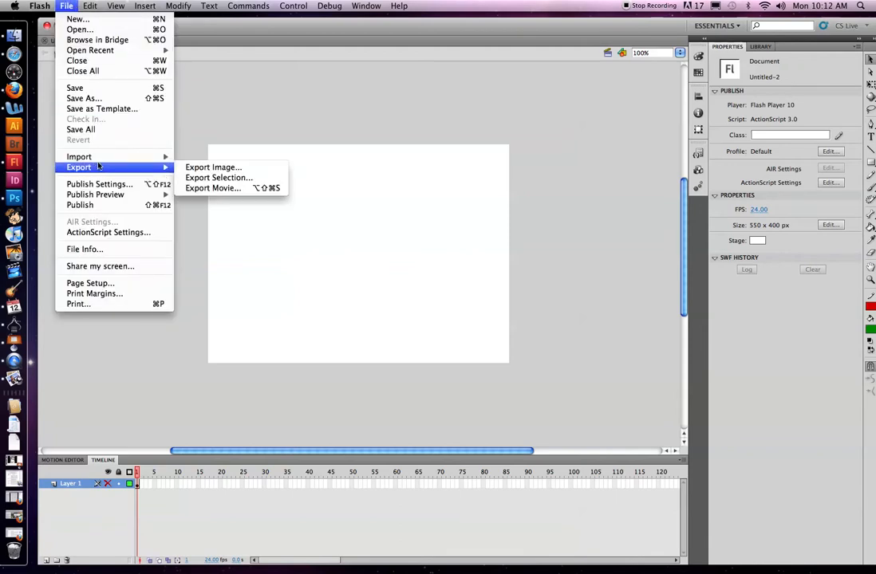
mouse_move(100, 160)
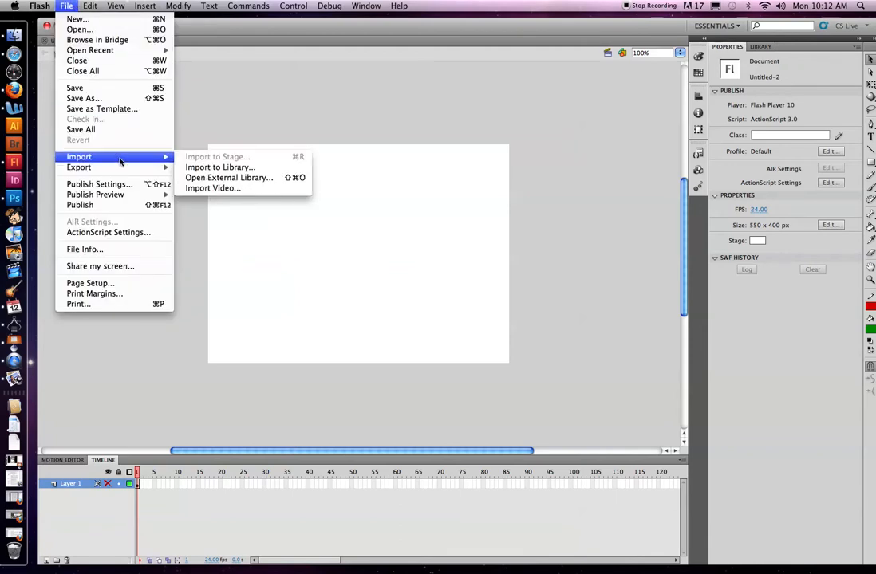
click(226, 168)
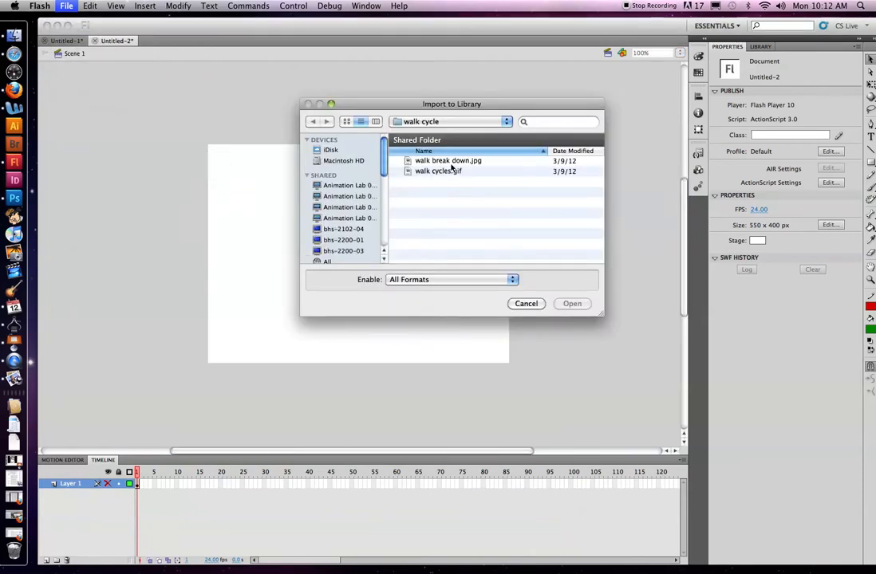
click(446, 172)
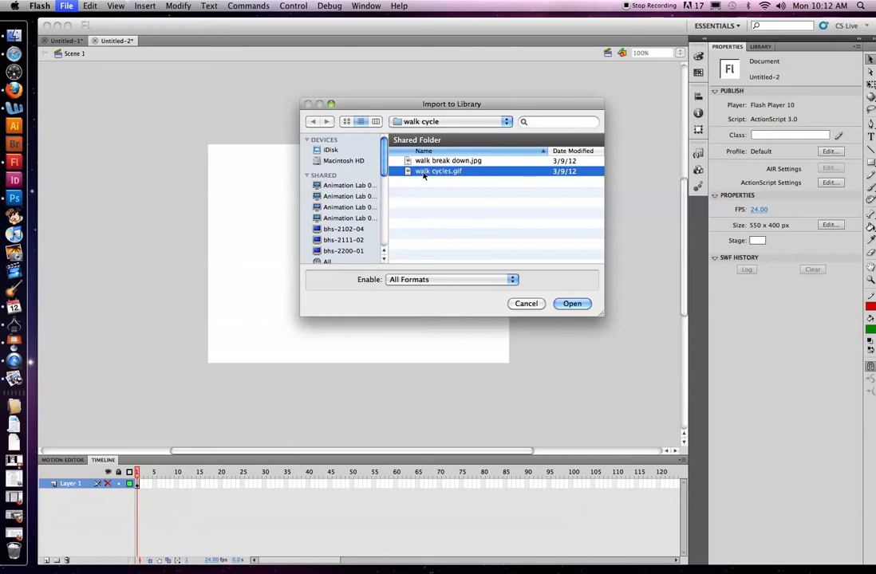
click(570, 304)
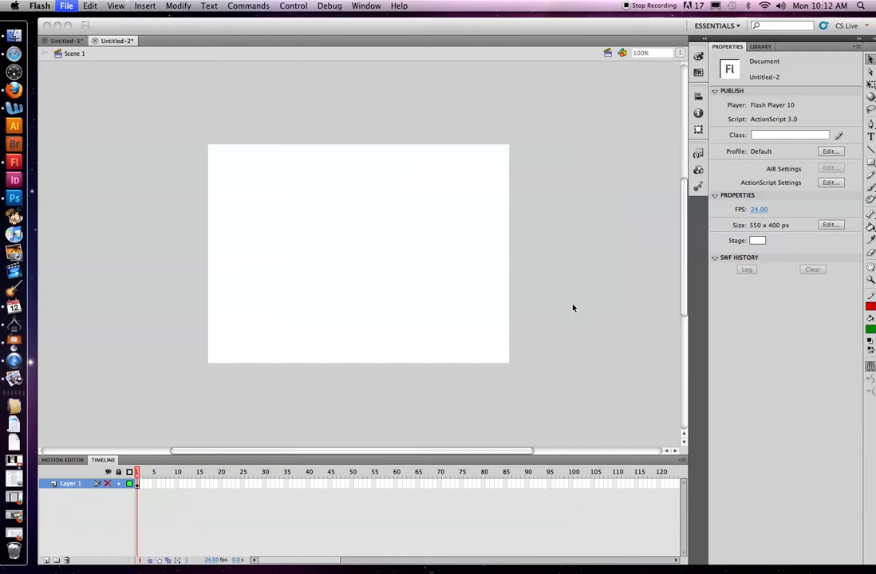
Step: Add a new layer above Layer 1 and place walk cycles.gif from the library on the stage
click(762, 46)
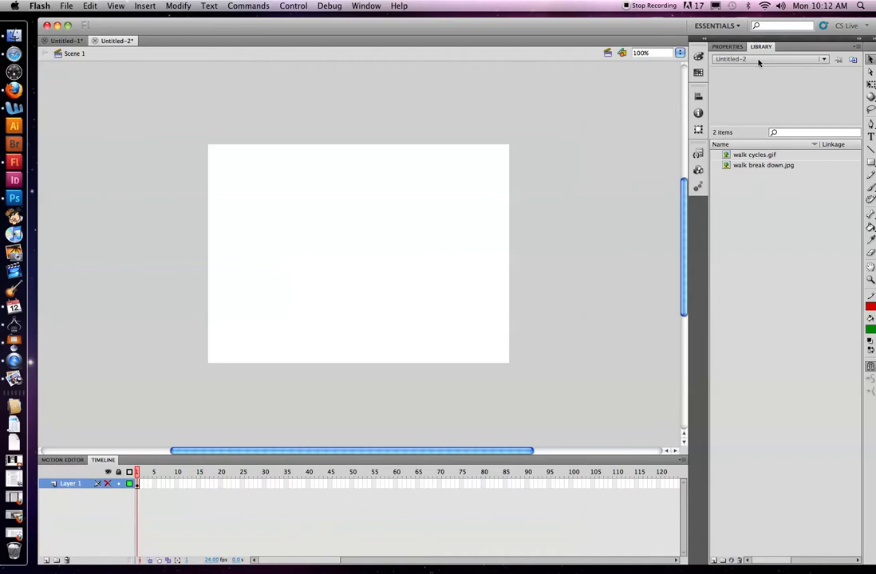
click(758, 156)
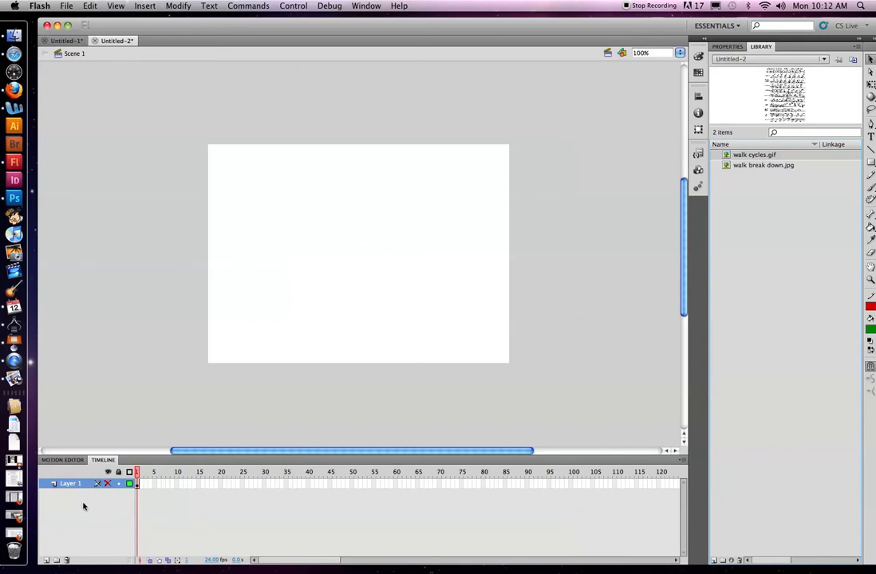
click(48, 560)
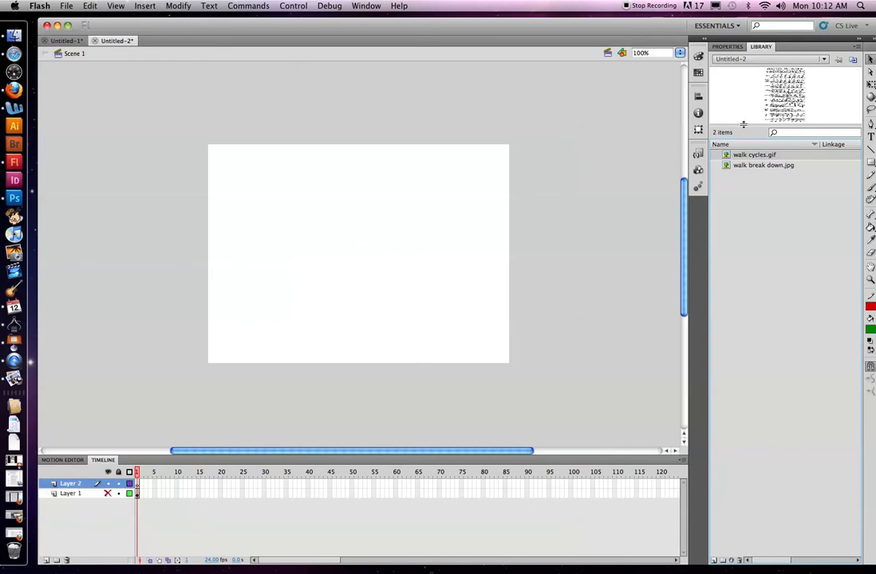
drag(757, 156, 343, 225)
Step: Reposition the walk cycles chart so its Walk row lies over the stage's upper part, and lock Layer 2
scroll(343, 226, up, 5)
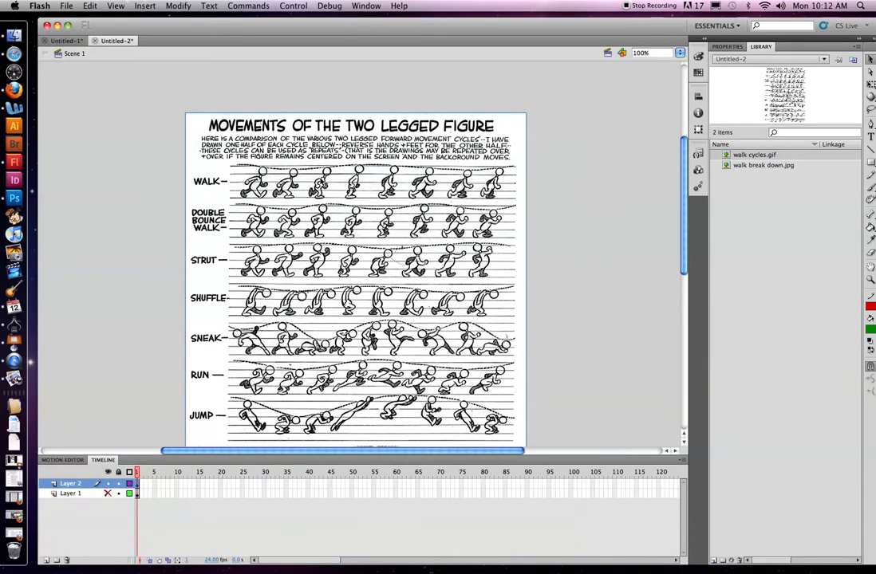
scroll(332, 234, down, 5)
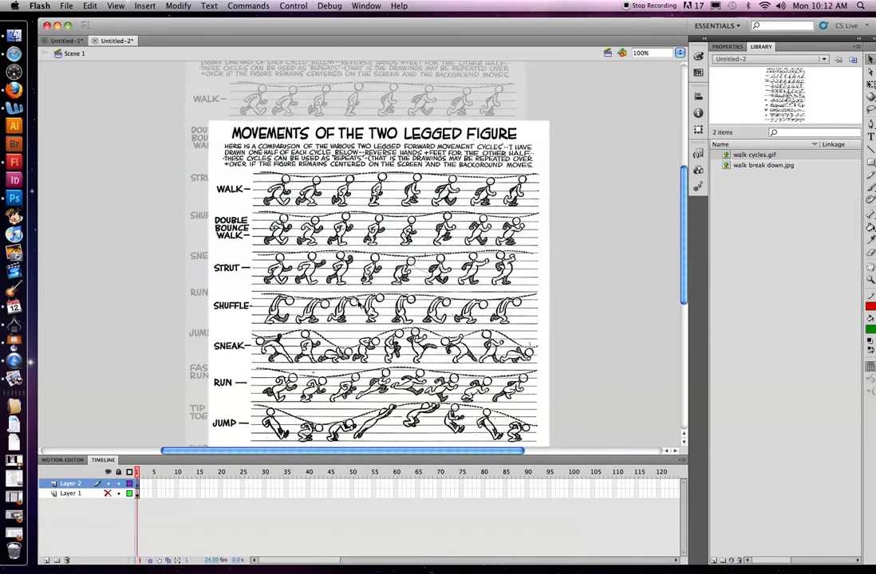
drag(359, 304, 385, 327)
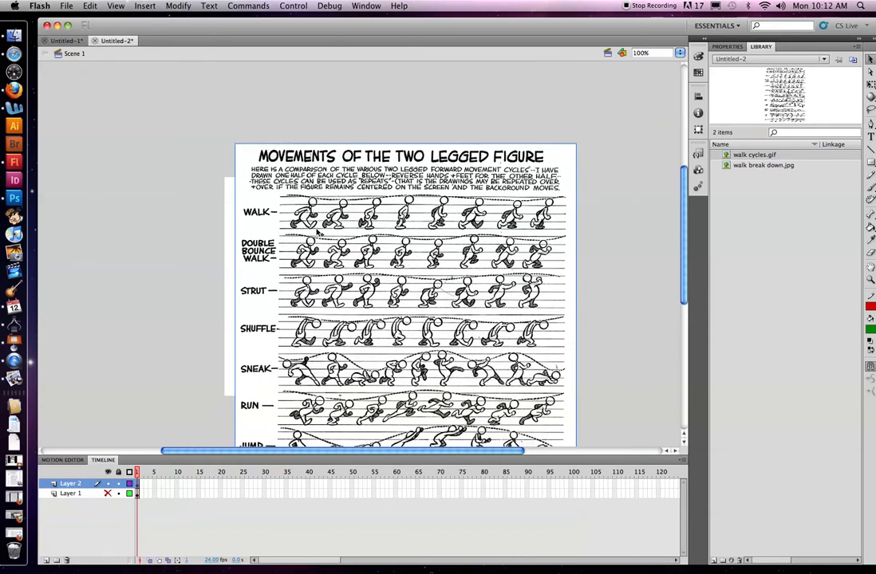
scroll(311, 206, down, 5)
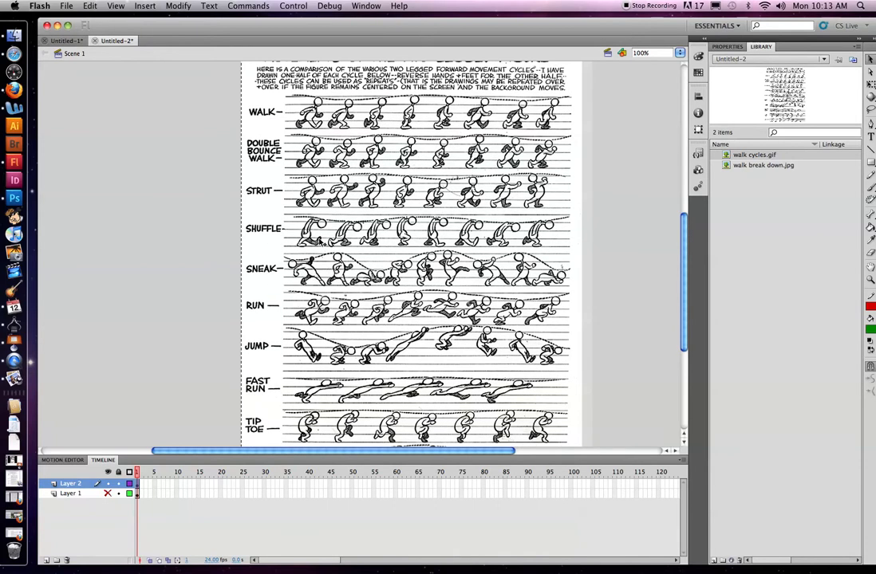
scroll(398, 247, up, 3)
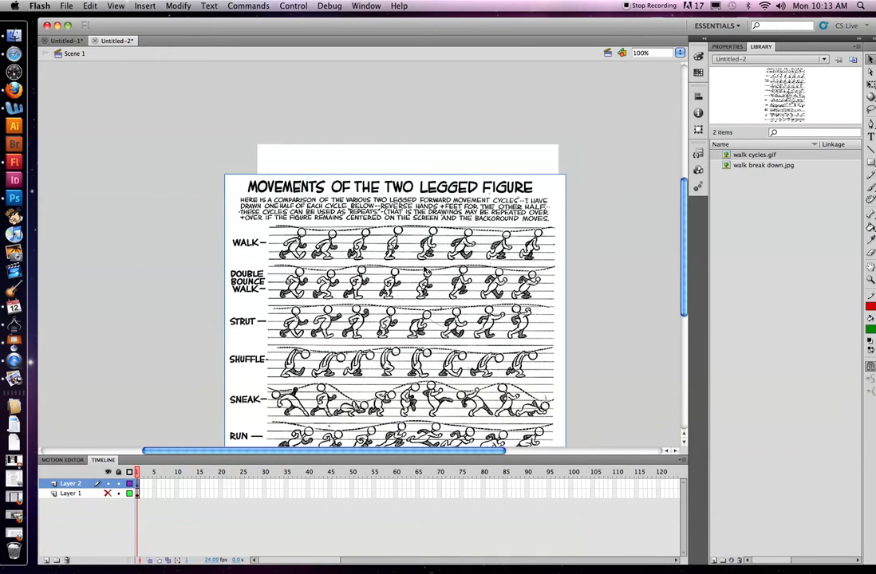
drag(434, 259, 404, 243)
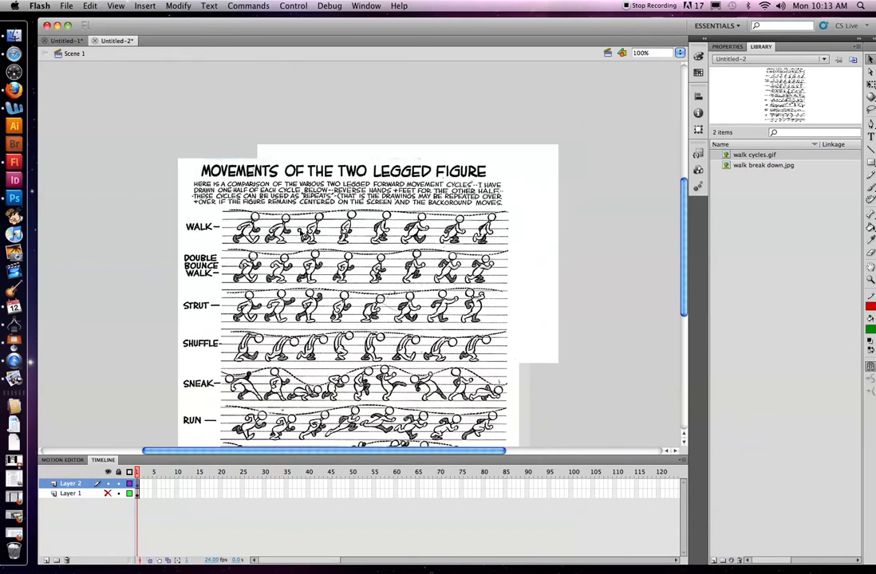
drag(270, 202, 276, 204)
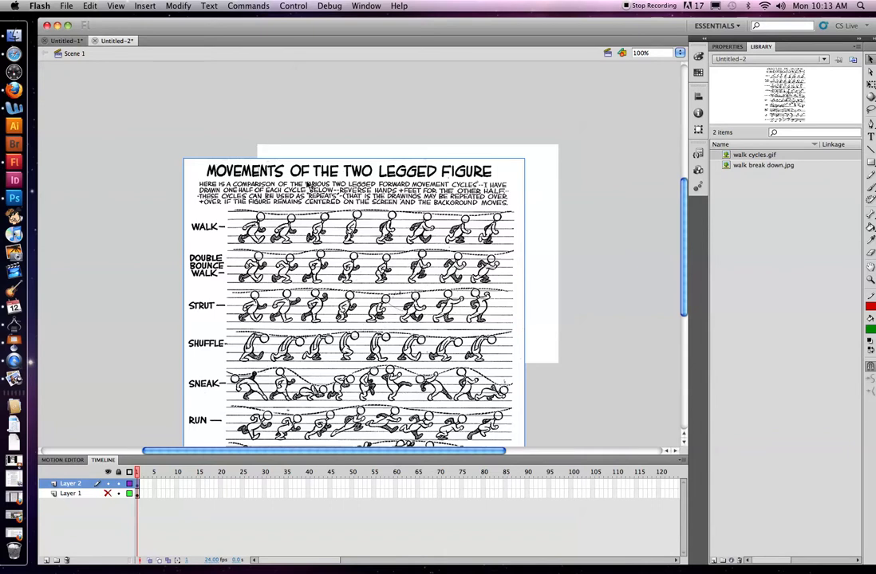
click(118, 484)
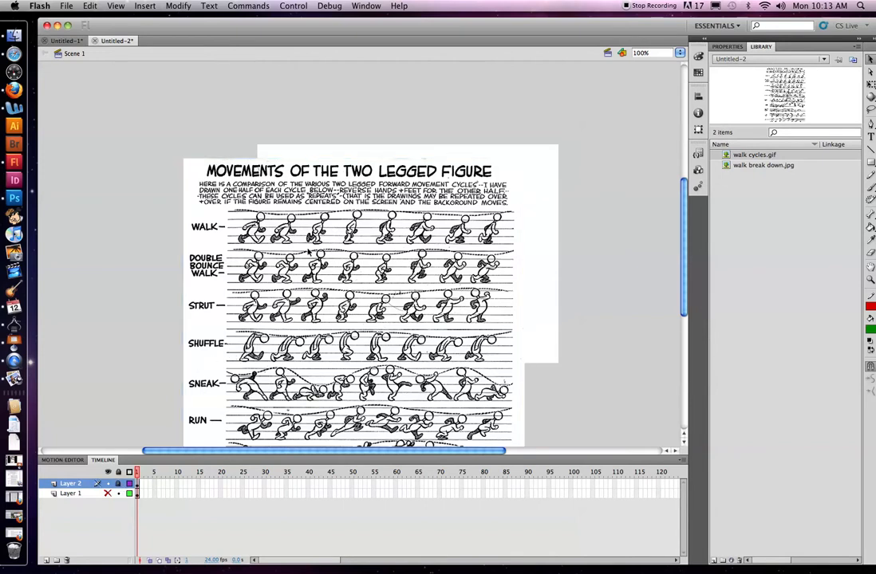
Step: Delete the hidden Layer 1 and add a new empty layer above the locked chart layer
click(64, 494)
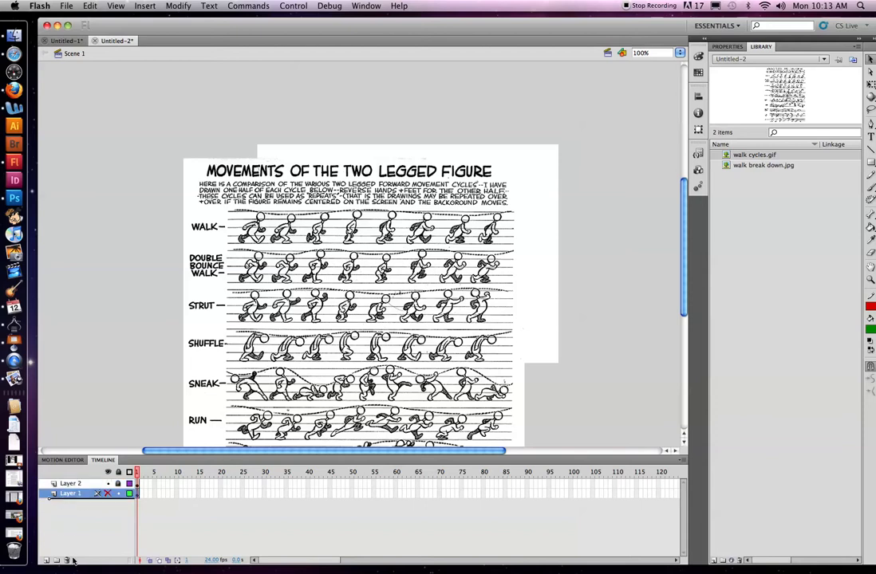
click(67, 561)
click(46, 560)
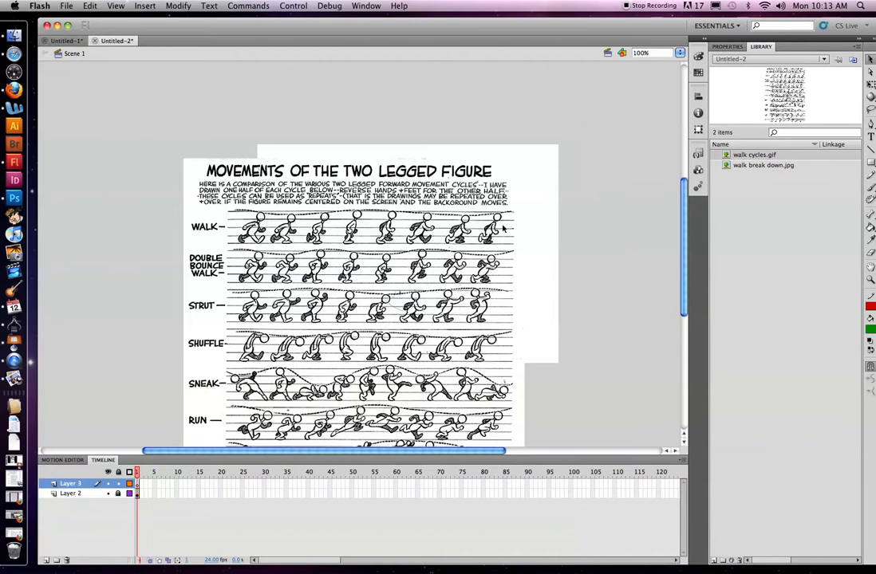
Step: Trace the first figure of the chart's Walk row on Layer 3 using the Brush tool with a red fill
click(870, 189)
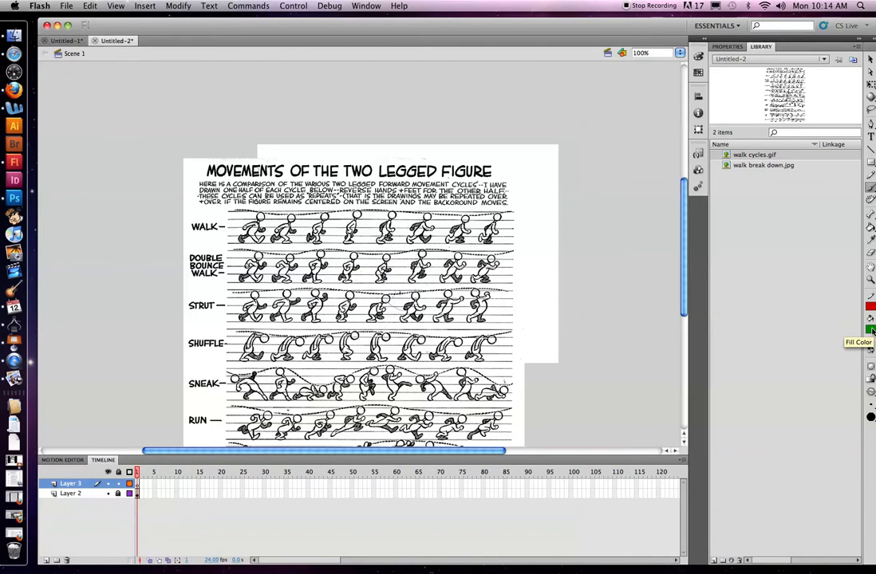
click(726, 46)
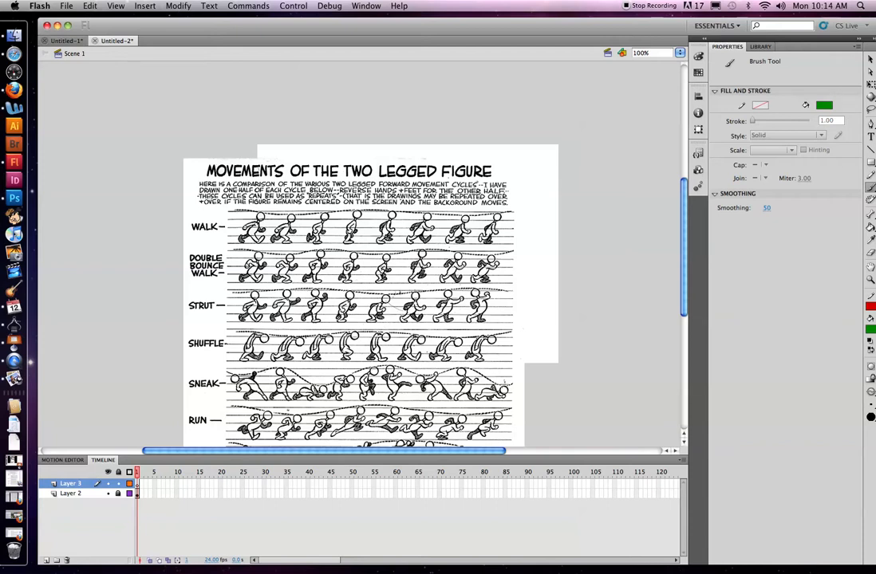
click(870, 328)
click(778, 401)
drag(258, 217, 262, 217)
drag(259, 240, 263, 237)
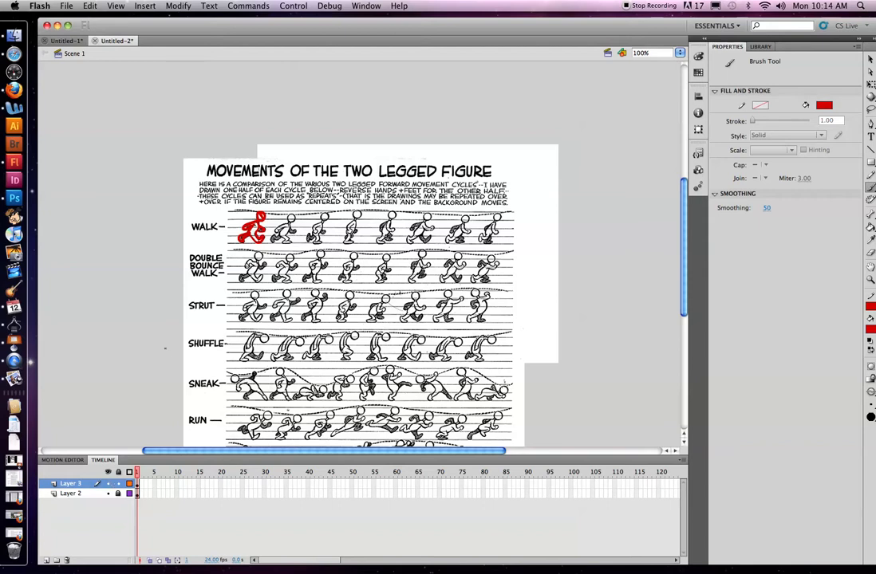
Step: Convert the red traced figure in frame 1 of Layer 3 to a graphic symbol named WALK CYCLE 1
click(165, 5)
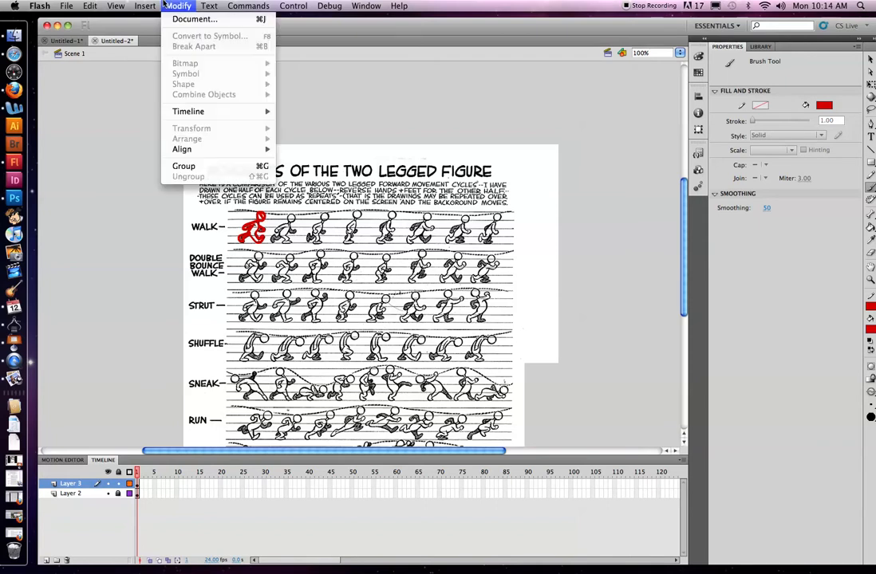
click(165, 6)
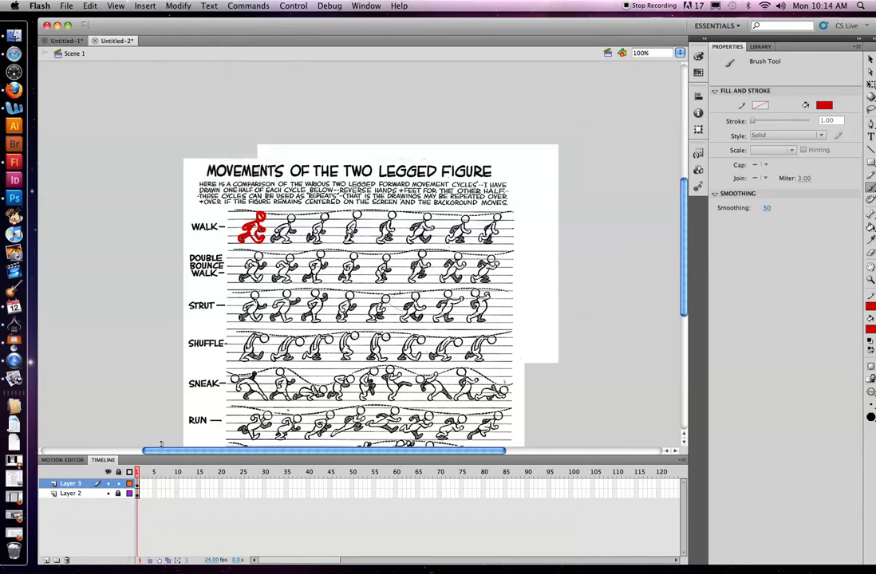
click(138, 486)
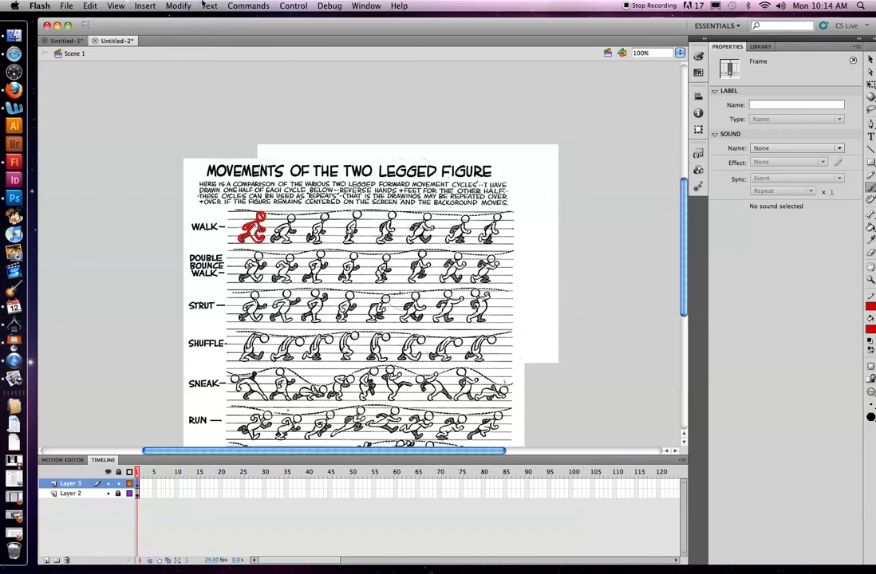
click(177, 6)
click(180, 37)
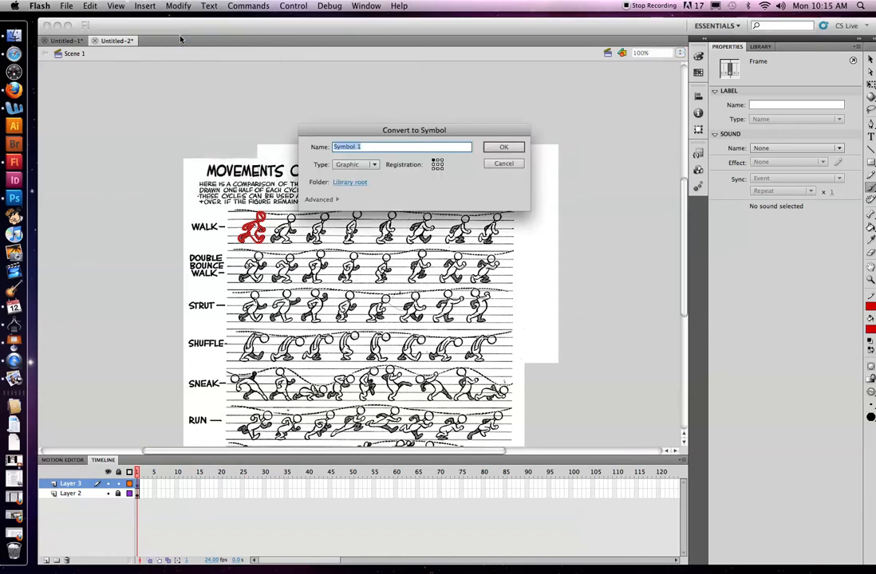
key(BackSpace)
text(WALK CYCLE 1)
click(503, 147)
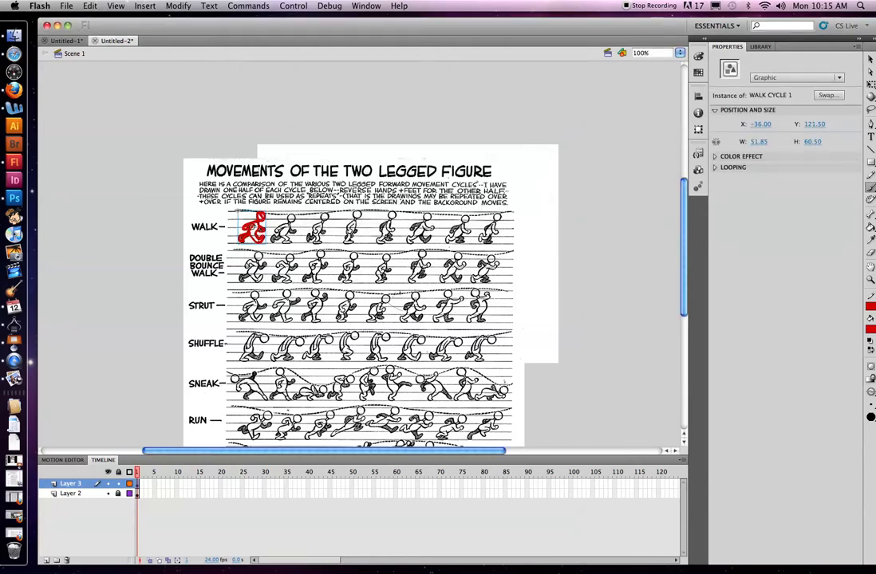
Step: Inside the WALK CYCLE 1 symbol, add a keyframe at frame 2 and delete the copied red figure from it
click(870, 60)
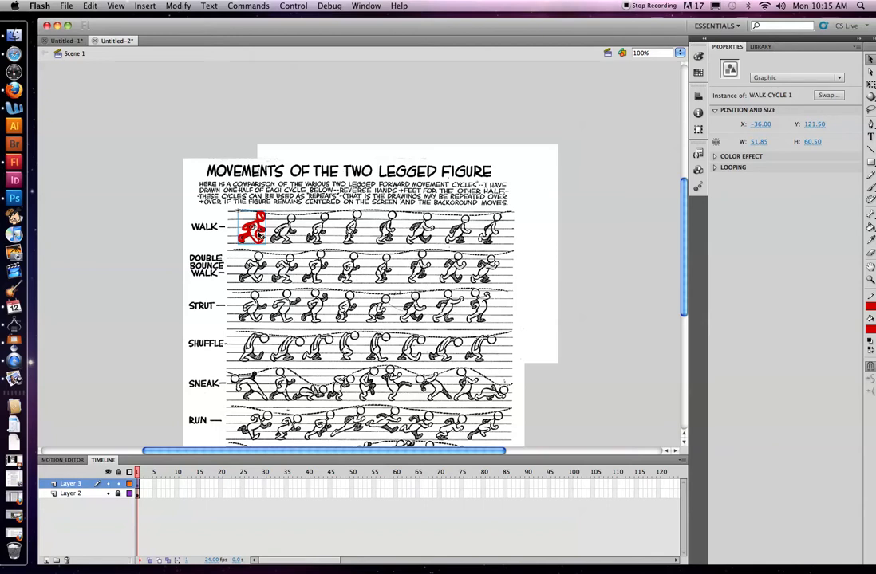
double_click(257, 236)
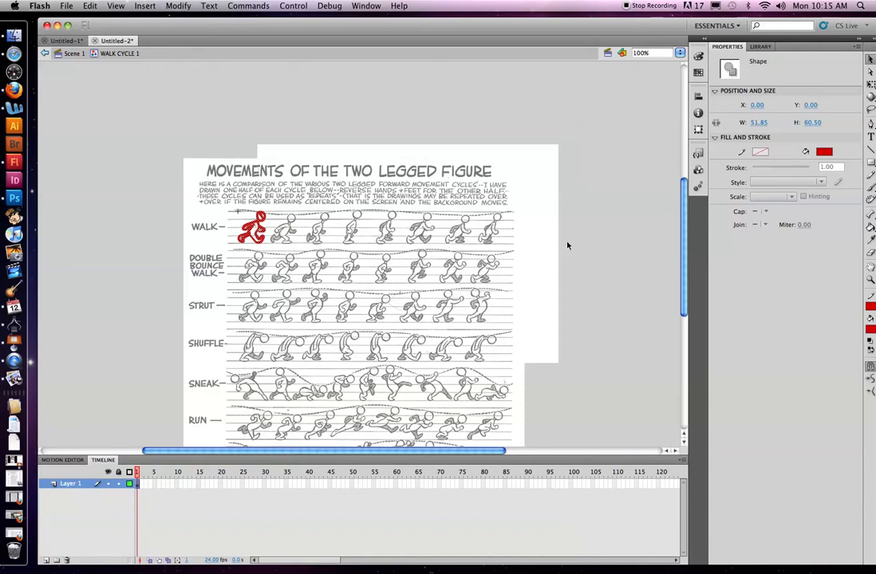
click(763, 47)
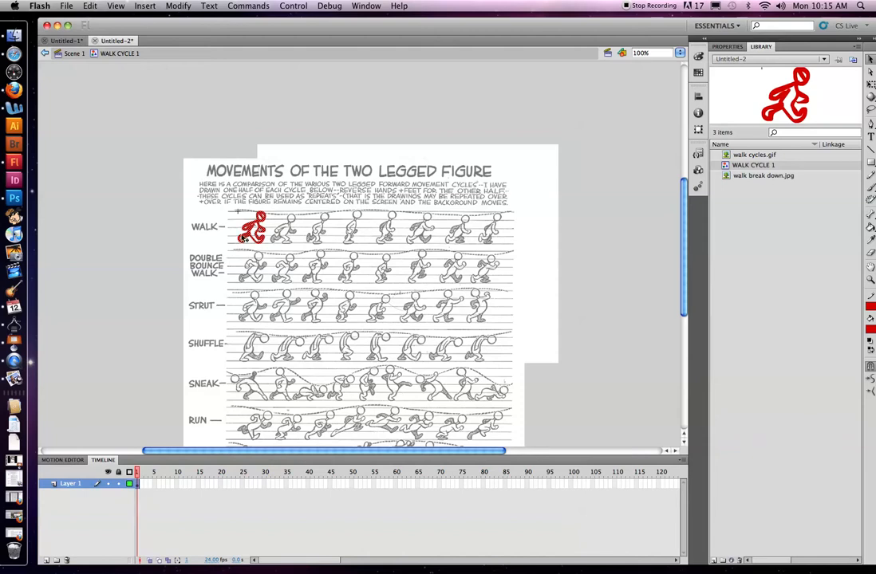
click(140, 485)
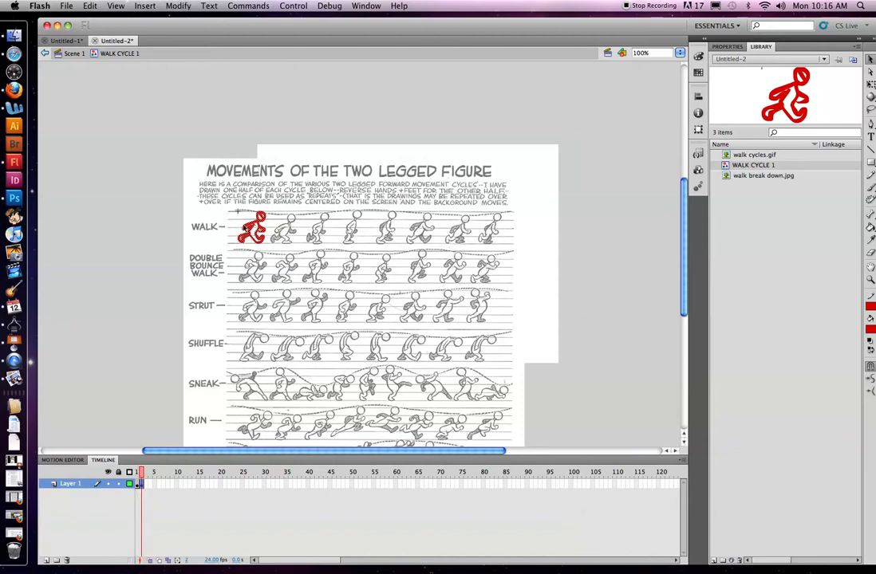
key(Delete)
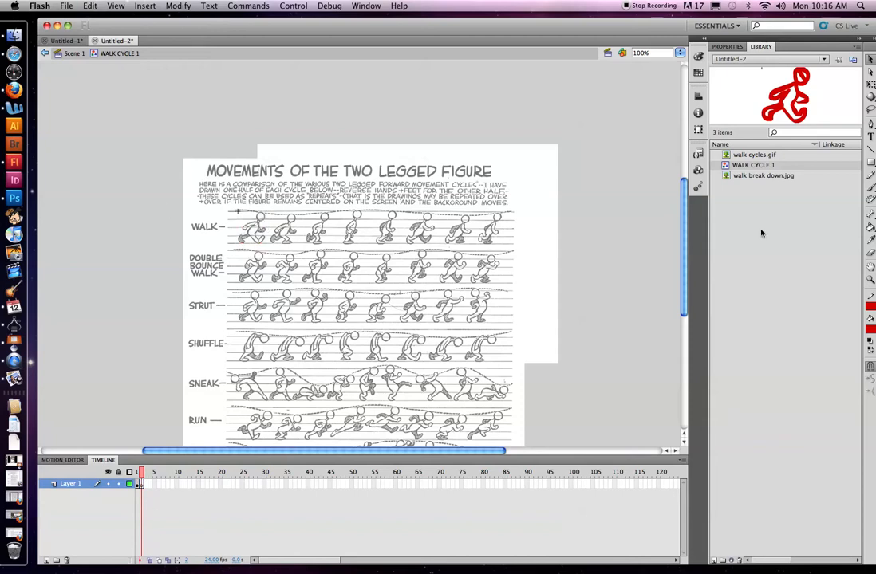
Step: Trace the second figure of the chart's Walk row in frame 2 using the Brush tool with the red fill
key(b)
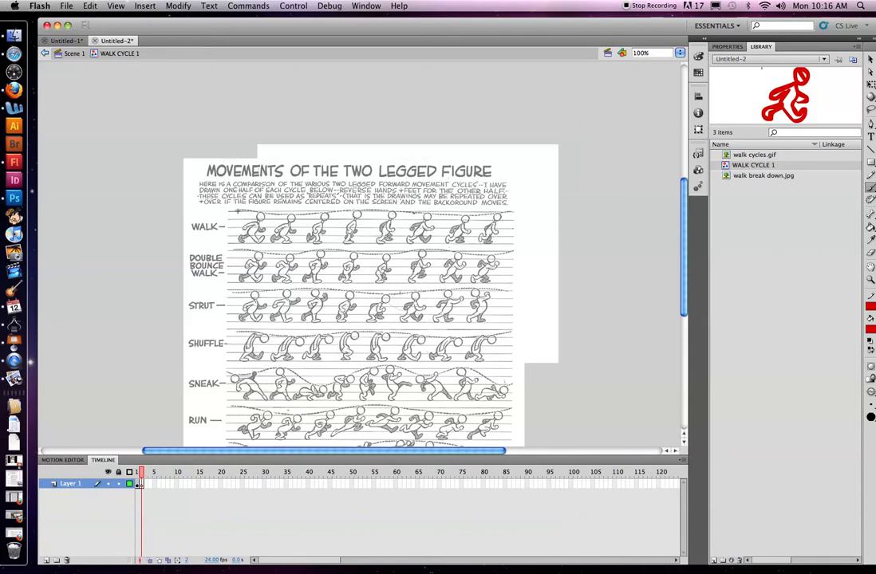
drag(287, 218, 292, 215)
drag(280, 239, 288, 225)
drag(287, 221, 278, 231)
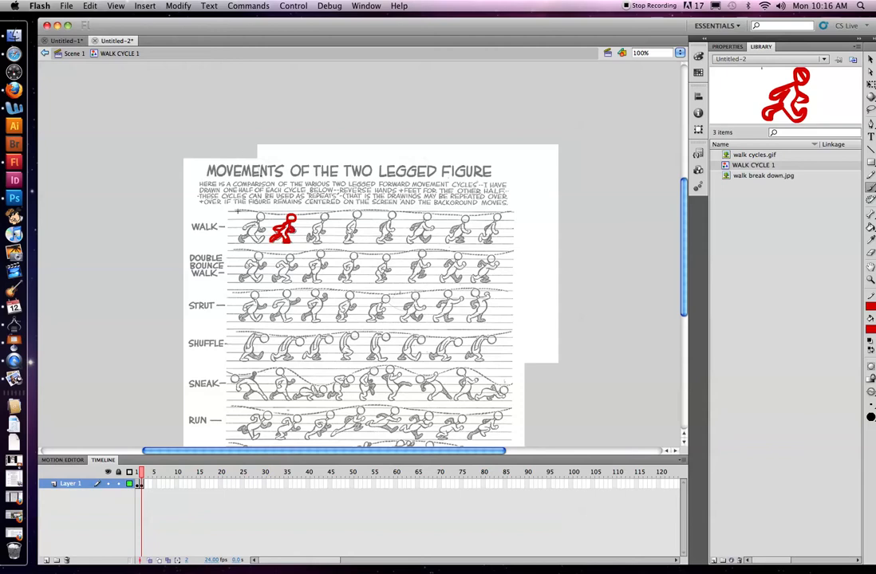
Step: Go to frame 1 and turn on onion skinning so the tracings of frames 1 and 2 show together
key(super+equal)
key(super+equal)
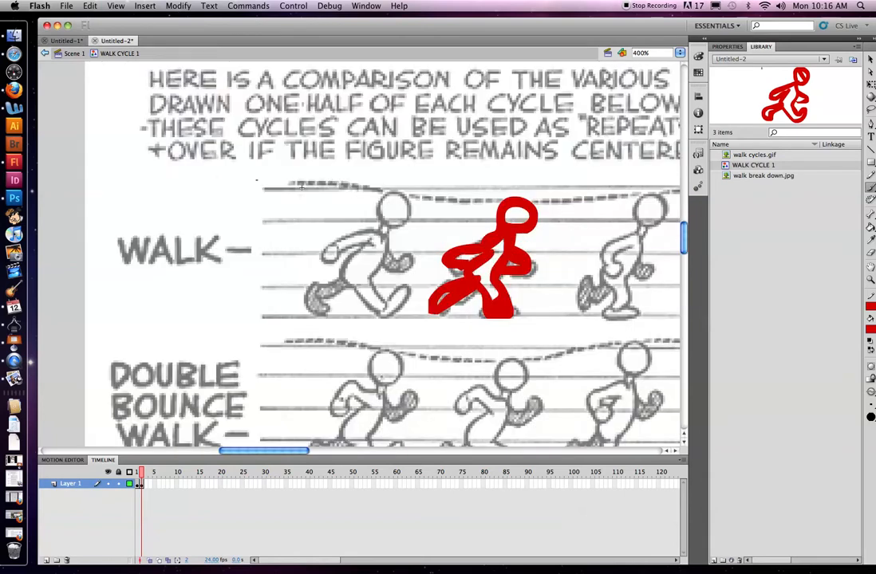
drag(301, 186, 104, 186)
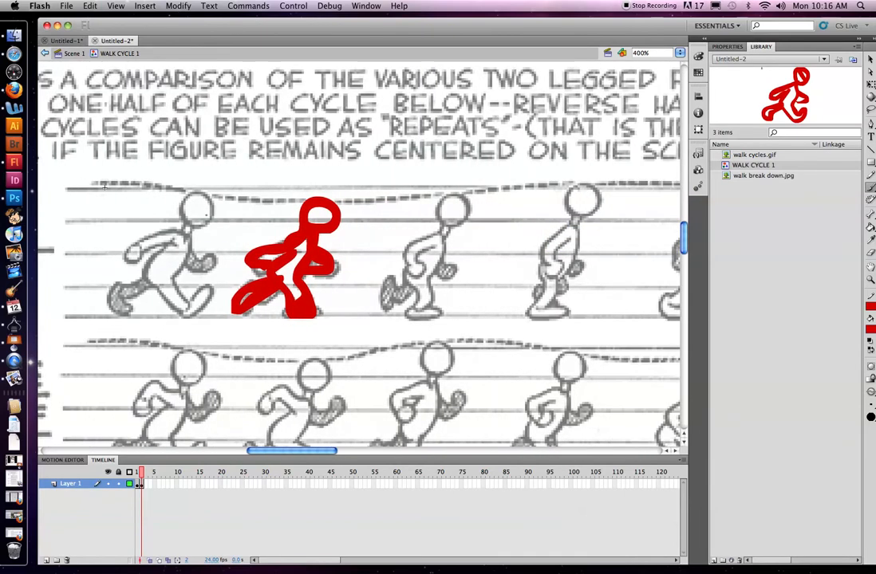
scroll(233, 232, left, 6)
scroll(233, 232, right, 4)
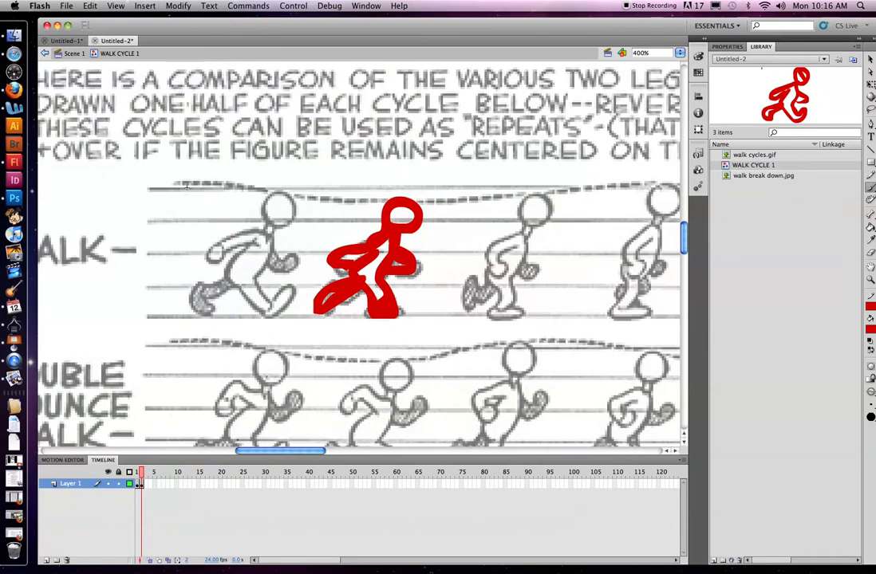
click(136, 472)
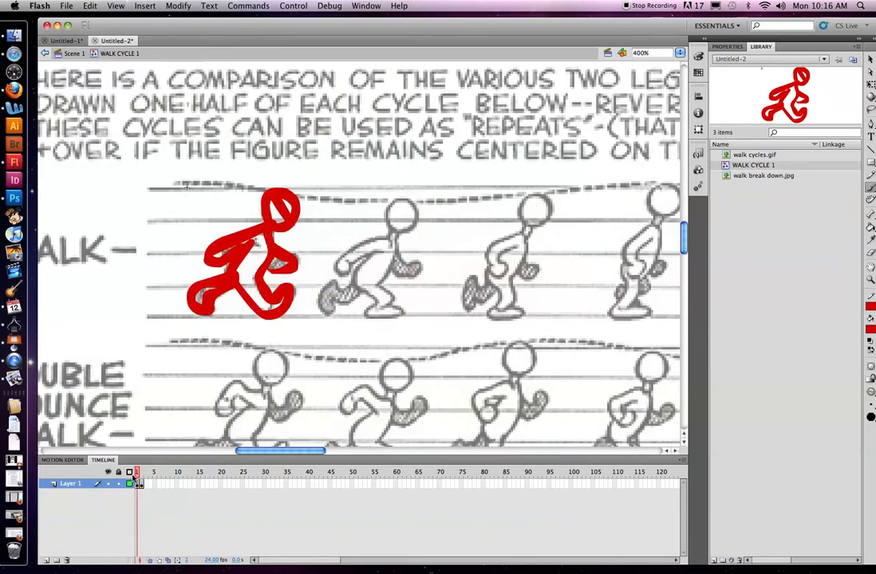
drag(136, 476, 112, 476)
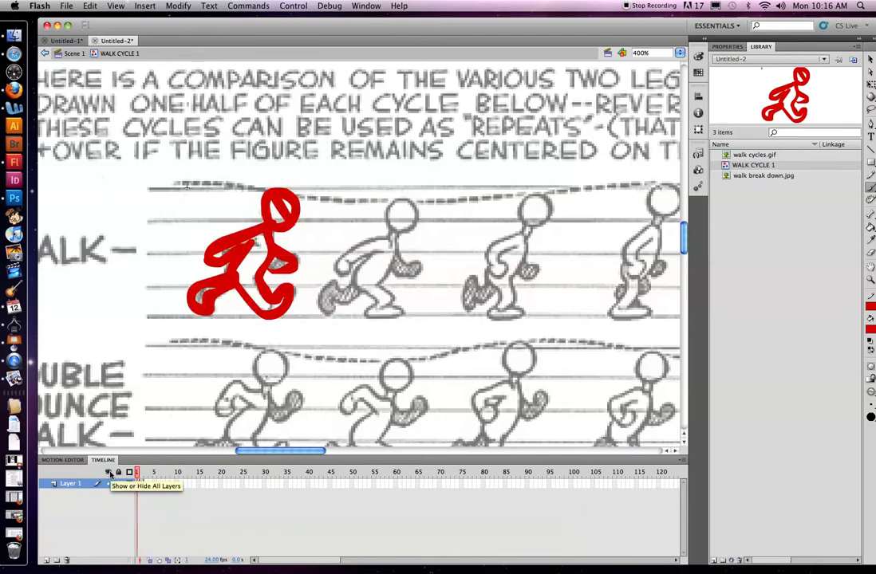
click(149, 561)
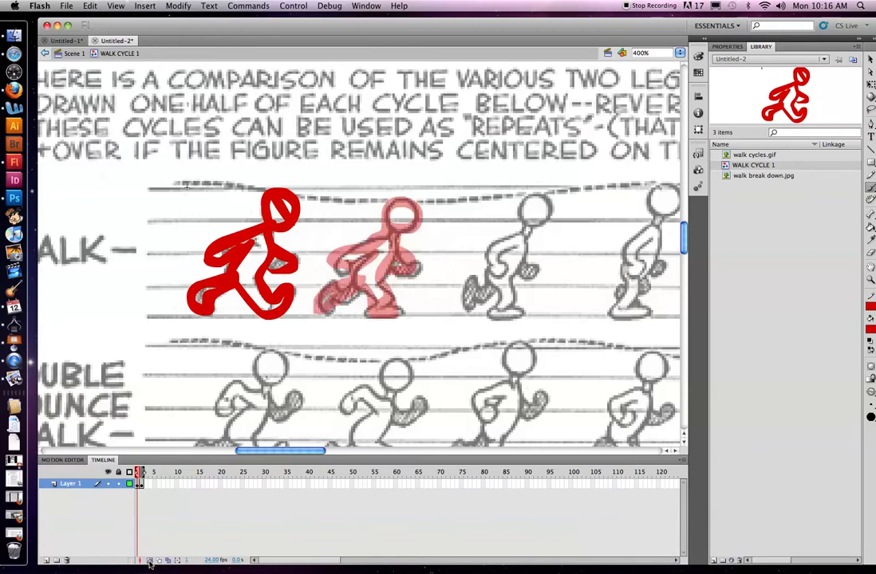
Step: Move the red tracing in frame 2 back over the onion-skinned first figure, slightly ahead of it and on the same ground line
click(142, 484)
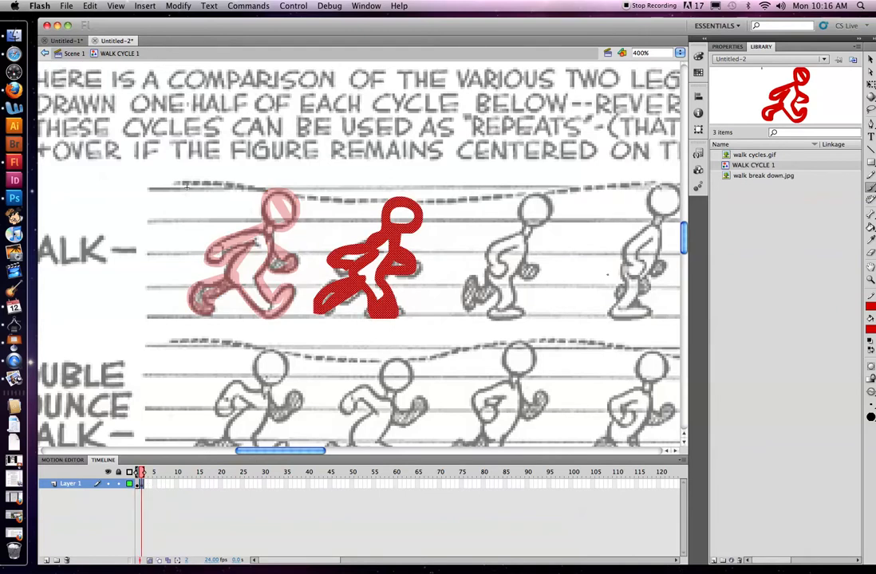
click(870, 60)
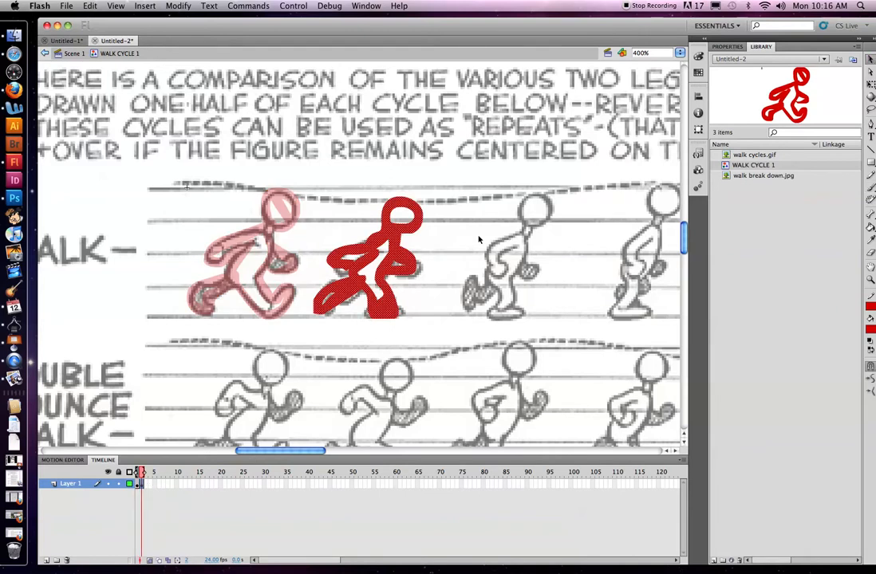
drag(392, 265, 283, 262)
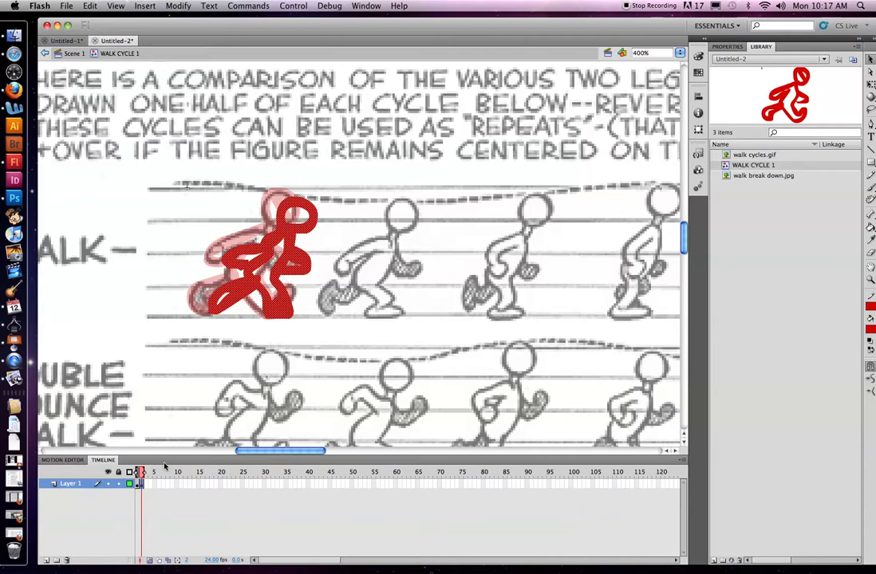
click(253, 416)
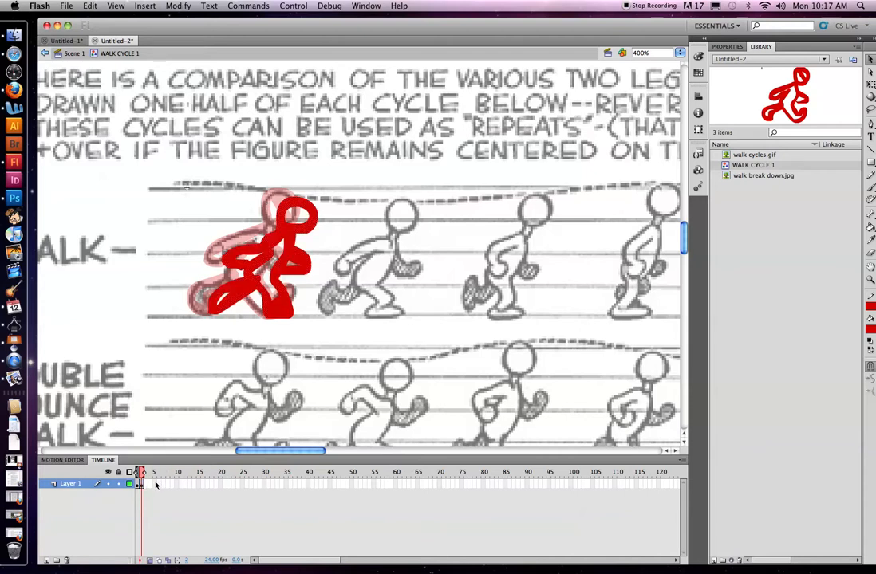
Step: Add a keyframe at frame 3 of Layer 1 and delete the copied red figure from it
click(147, 485)
click(148, 485)
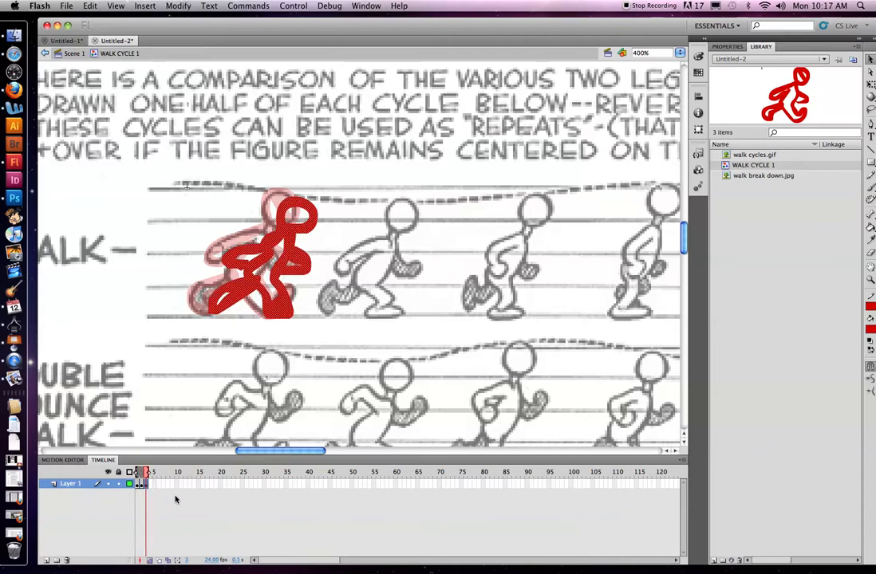
click(244, 357)
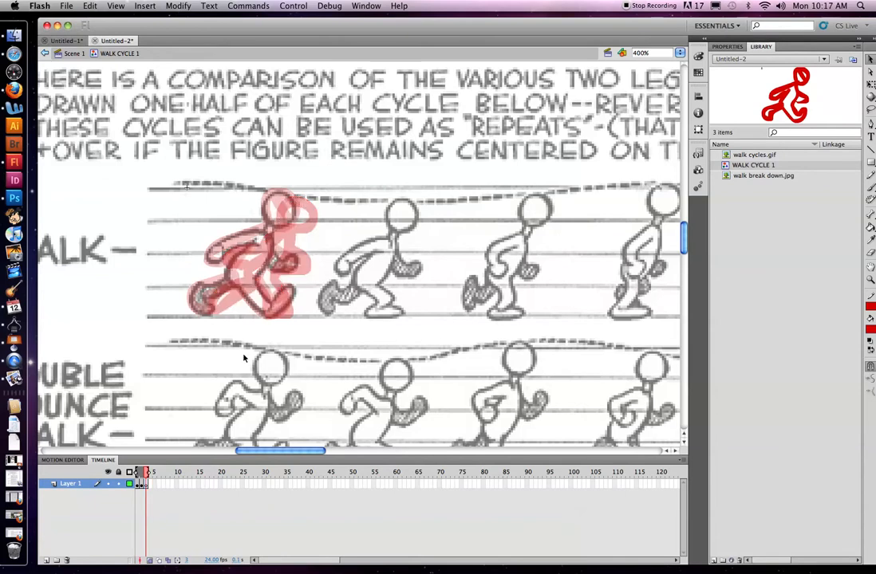
Step: Brush-trace the third Walk figure in frame 3 and move the tracing over the onion-skinned first two figures
scroll(396, 253, right, 2)
scroll(397, 254, down, 1)
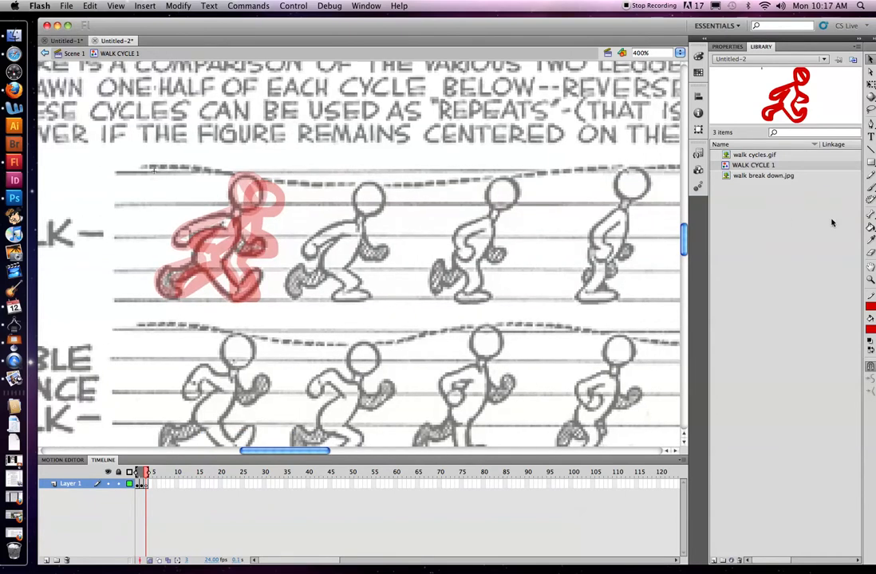
click(871, 188)
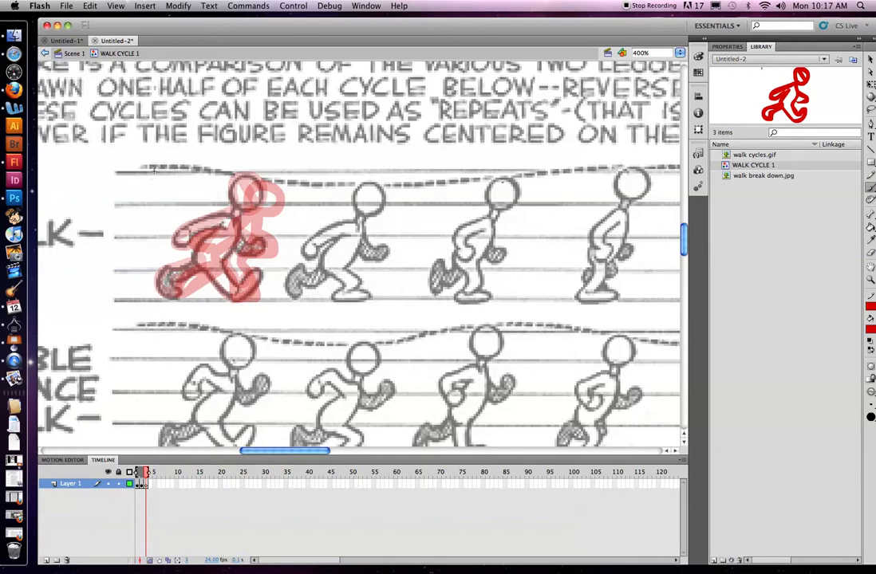
mouse_move(501, 180)
mouse_down()
mouse_move(503, 205)
mouse_move(516, 195)
mouse_move(512, 182)
mouse_move(500, 180)
mouse_move(486, 218)
mouse_move(492, 241)
mouse_move(475, 264)
mouse_move(484, 297)
mouse_move(459, 299)
mouse_move(461, 269)
mouse_move(483, 232)
mouse_move(466, 252)
mouse_move(452, 249)
mouse_move(504, 254)
mouse_move(500, 261)
mouse_move(458, 253)
mouse_move(433, 279)
mouse_up()
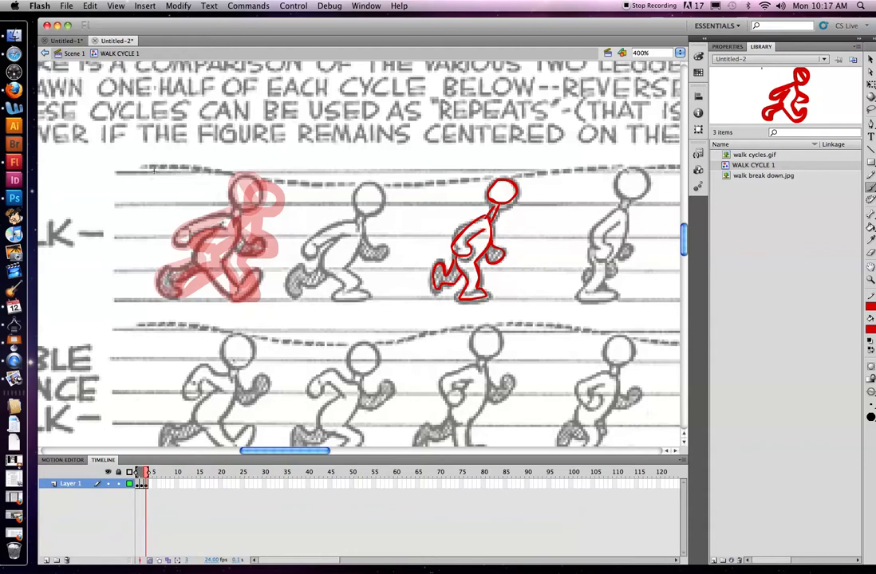
click(870, 60)
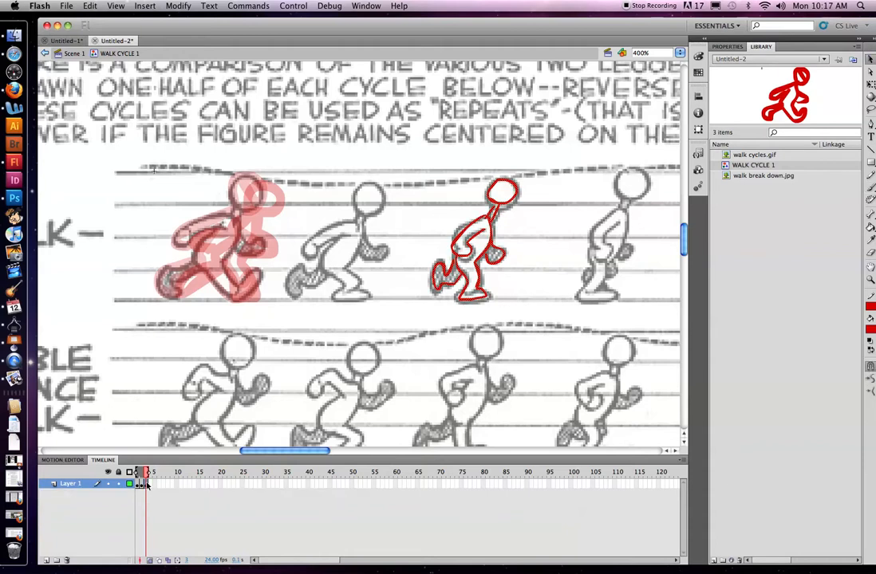
drag(472, 232, 248, 230)
Step: Examine the remaining poses along the chart's Walk row, including the swapped arms and legs of the second half
scroll(359, 226, right, 10)
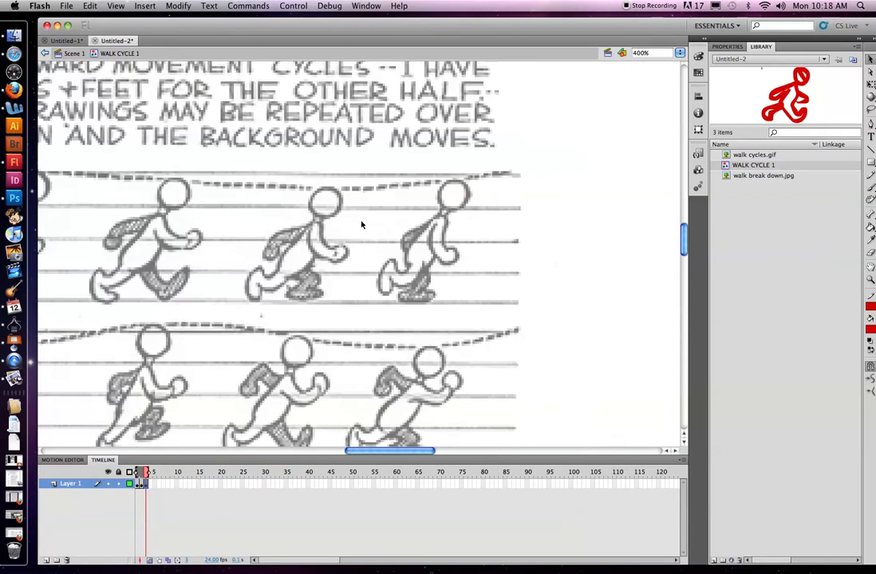
scroll(357, 224, right, 5)
scroll(357, 224, left, 3)
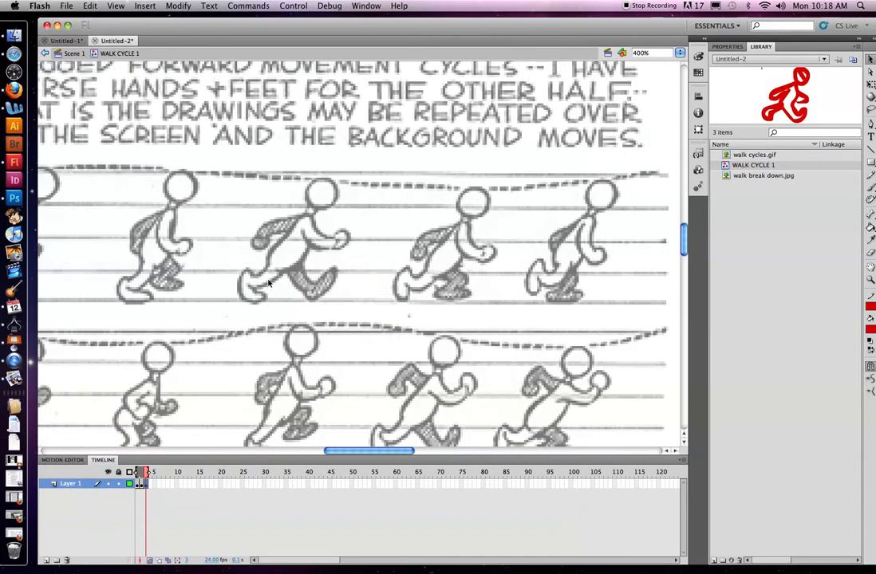
scroll(287, 287, left, 8)
scroll(273, 275, left, 6)
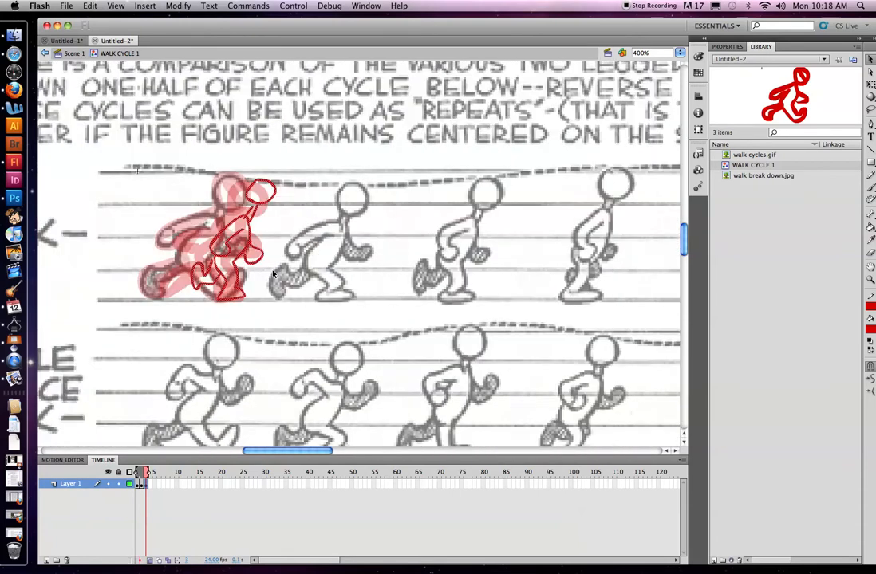
scroll(381, 287, right, 6)
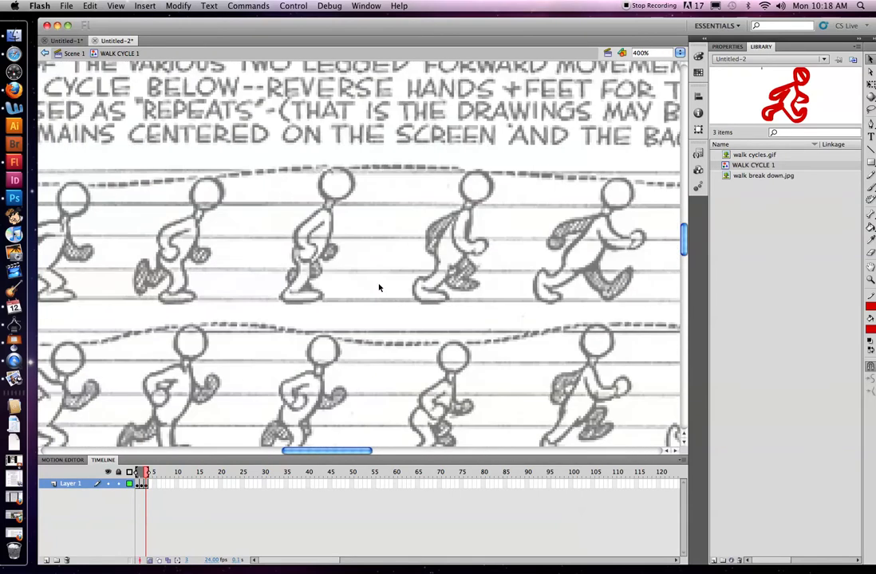
scroll(326, 275, right, 3)
scroll(433, 274, left, 5)
key(super+minus)
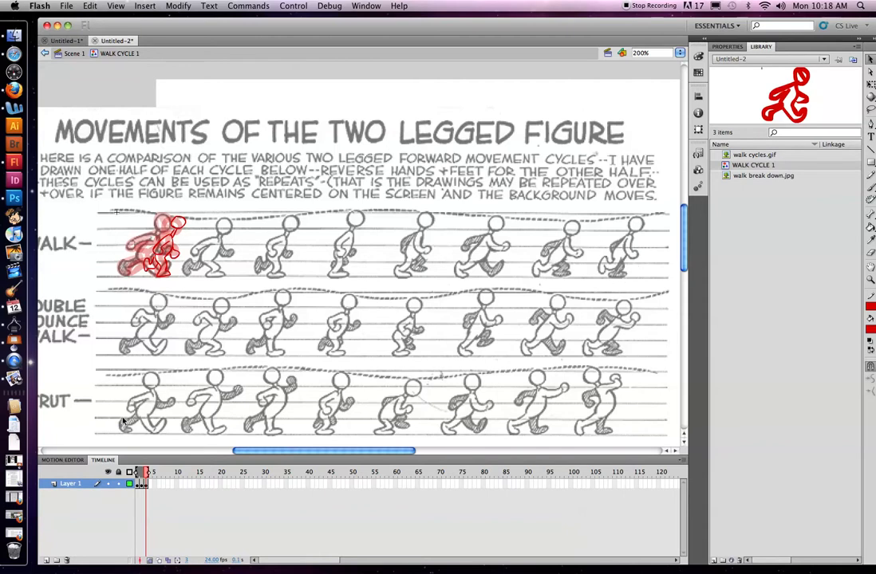
Step: Turn off onion skinning at frame 1 and trace the fifth figure of the Walk row there with the Brush tool
click(137, 485)
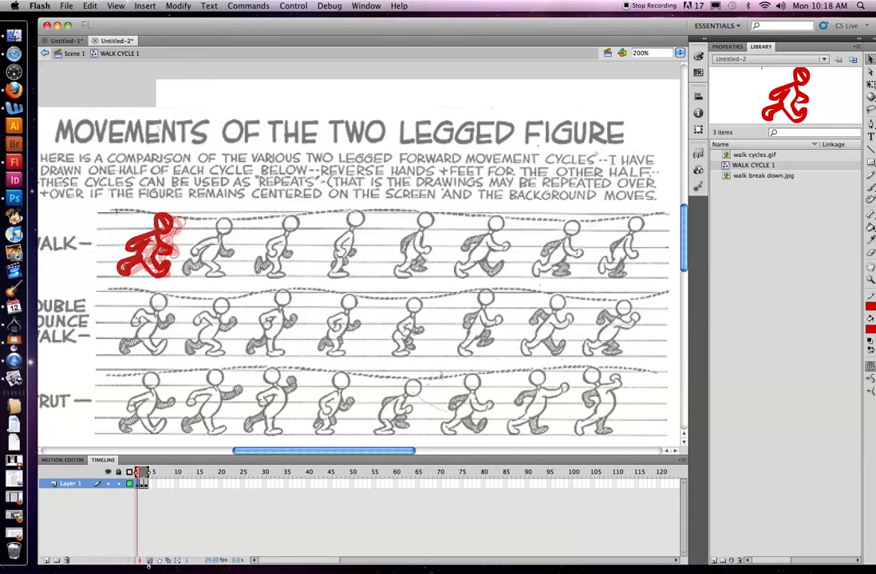
click(150, 562)
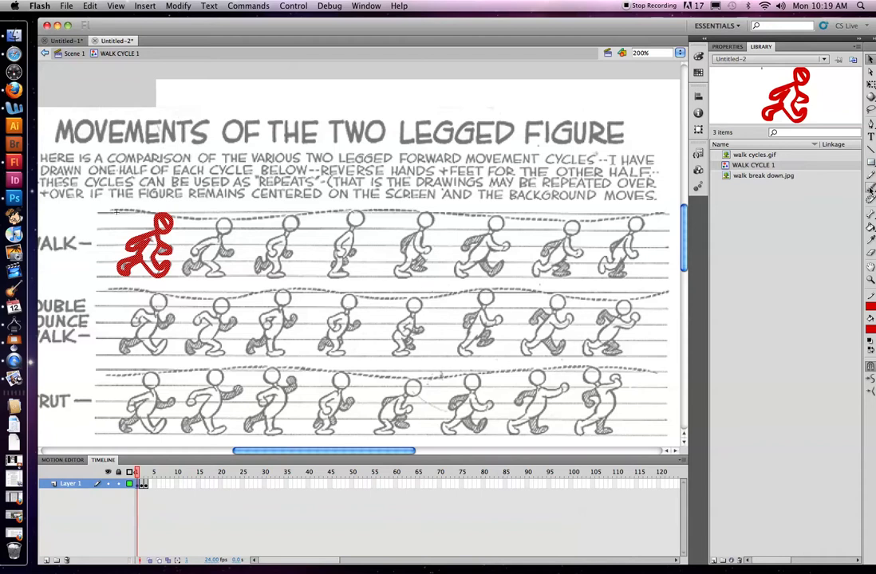
key(b)
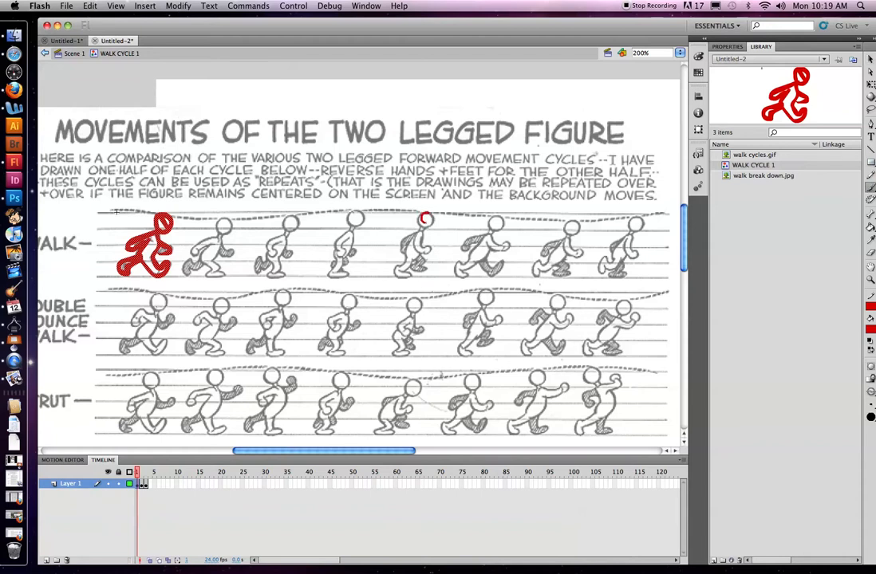
drag(423, 223, 426, 211)
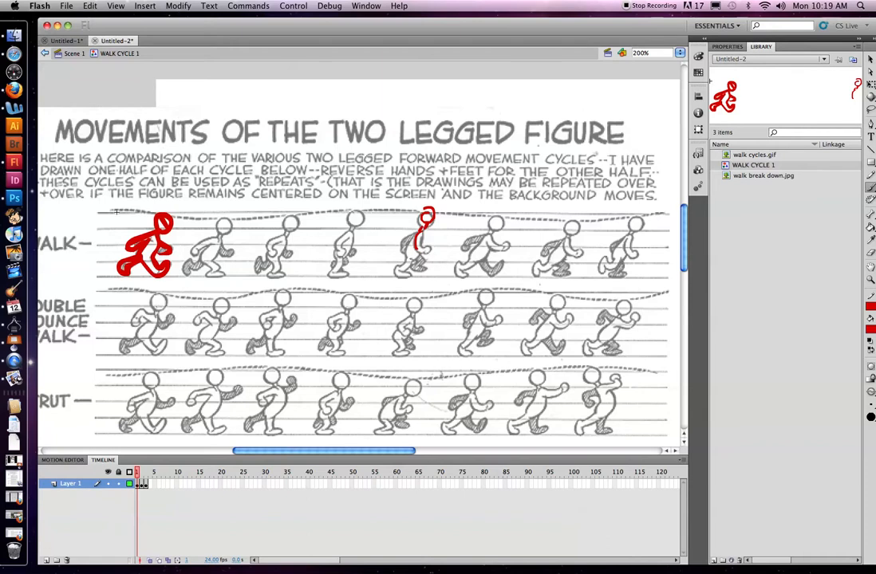
drag(424, 252, 426, 231)
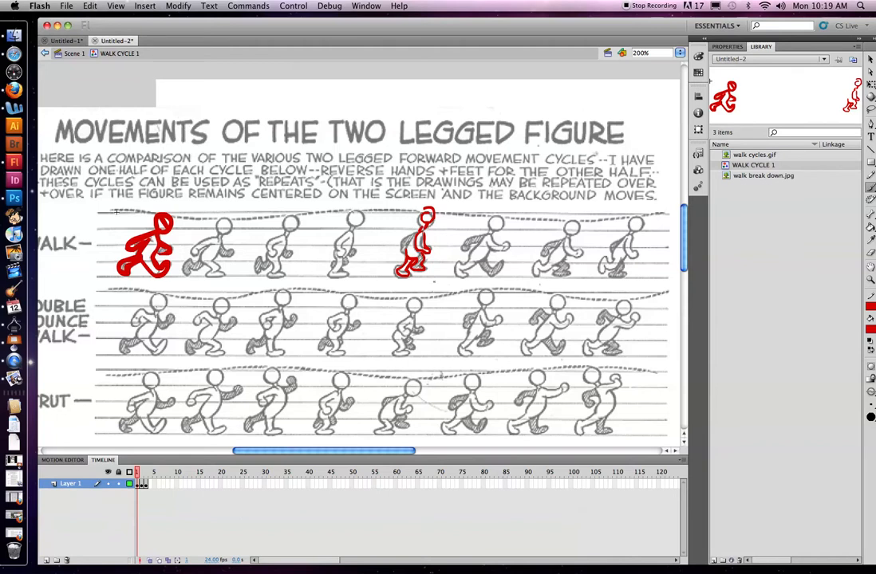
drag(416, 232, 404, 238)
key(e)
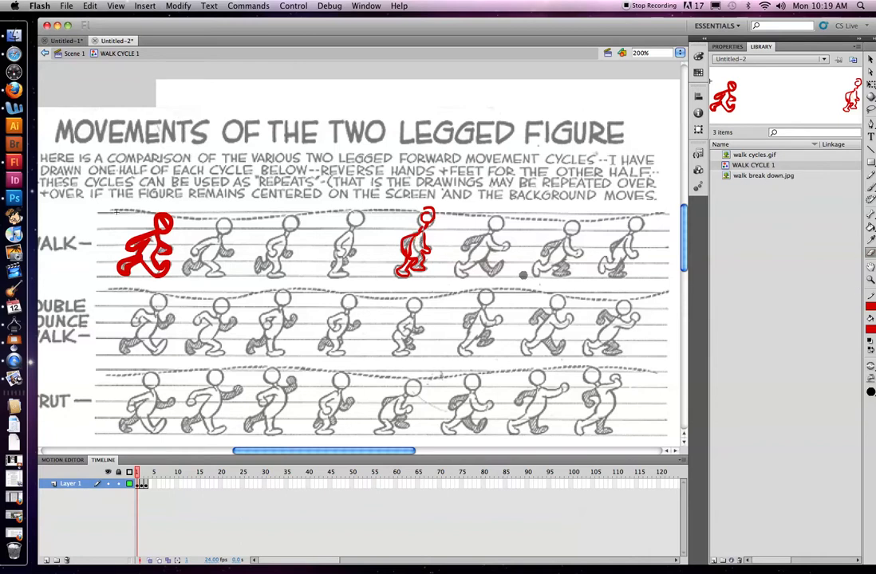
Step: Switch to the Untitled-1 document and review the green walk cycle in Symbol 1, comparing frames 1, 2 and 10
click(59, 41)
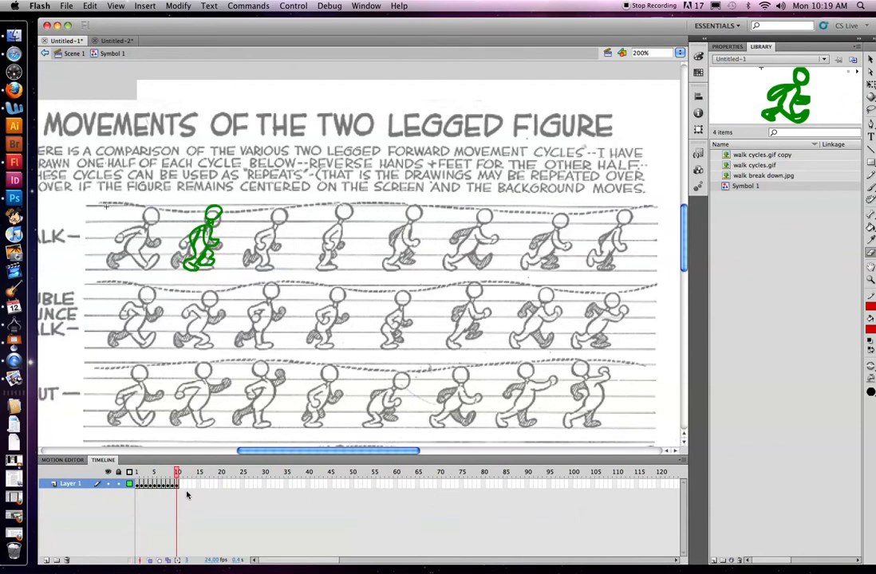
mouse_move(178, 474)
mouse_down()
mouse_move(130, 478)
mouse_move(173, 483)
mouse_move(117, 479)
mouse_move(166, 482)
mouse_move(129, 485)
mouse_up()
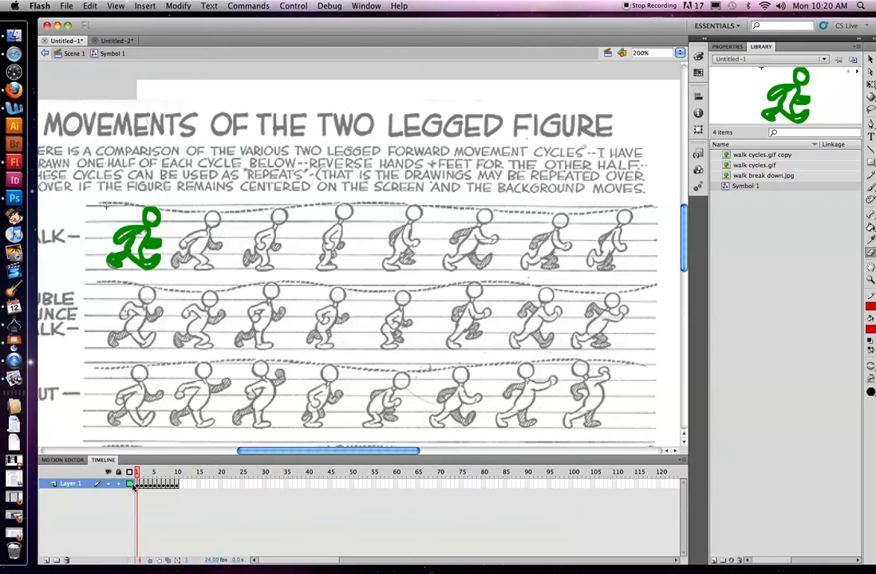
mouse_move(144, 477)
mouse_down()
mouse_move(158, 477)
mouse_move(135, 475)
mouse_up()
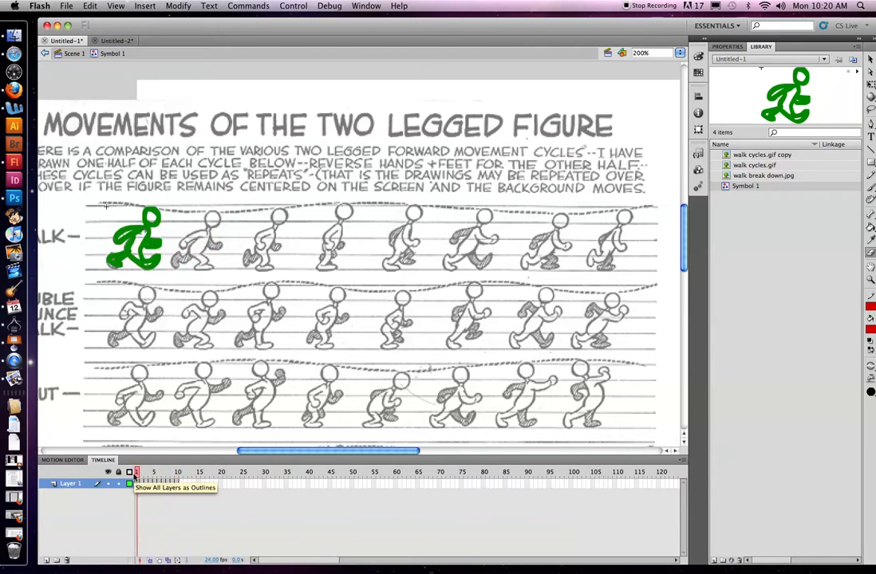
click(142, 486)
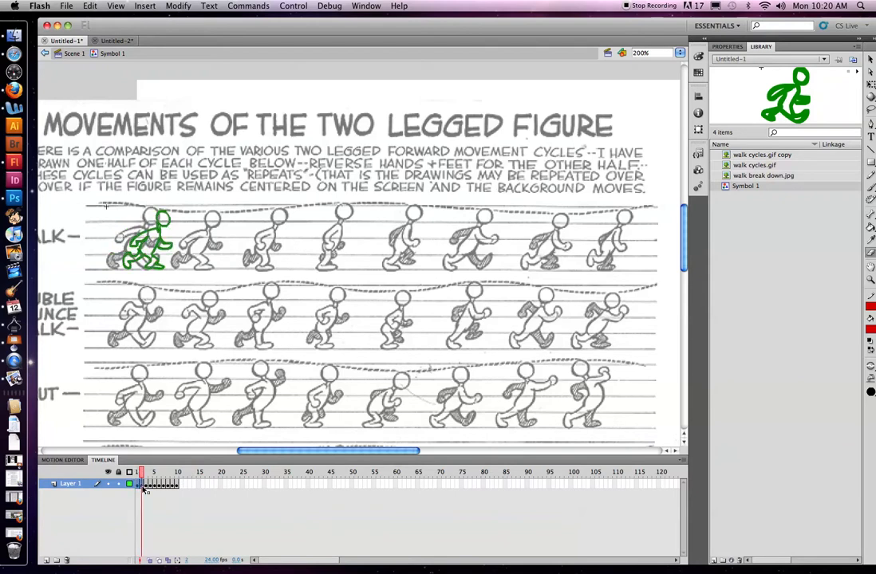
click(139, 486)
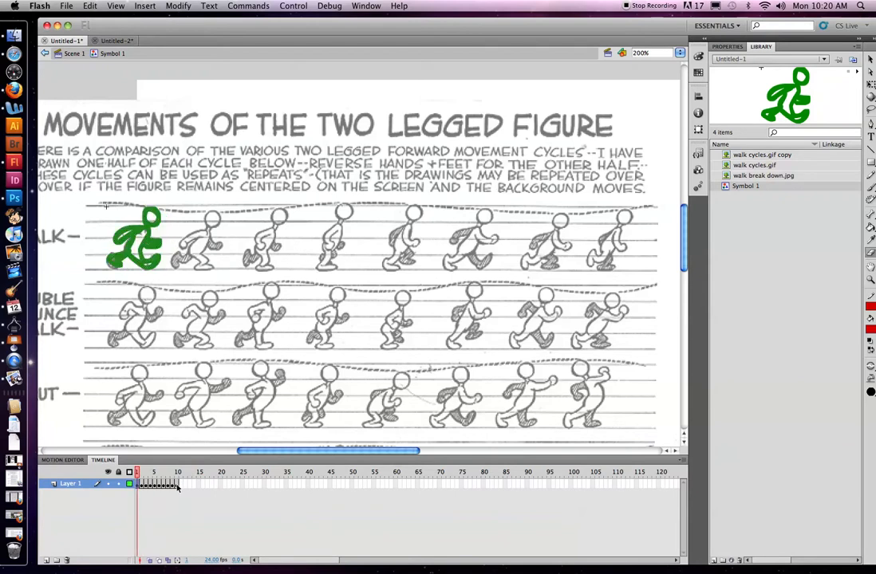
click(177, 485)
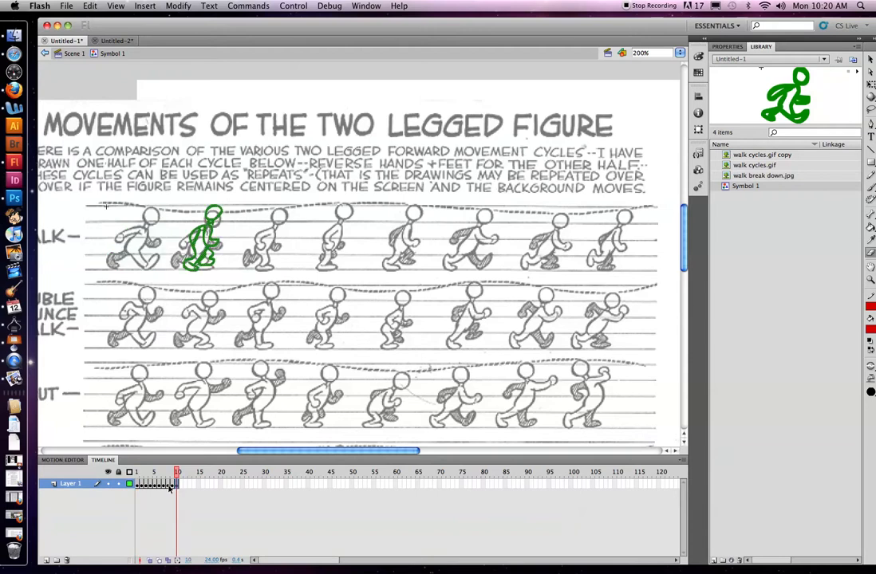
Step: Duplicate the walk cycle's frames 1–10 into frames 11–20 of Layer 1
drag(137, 485, 177, 485)
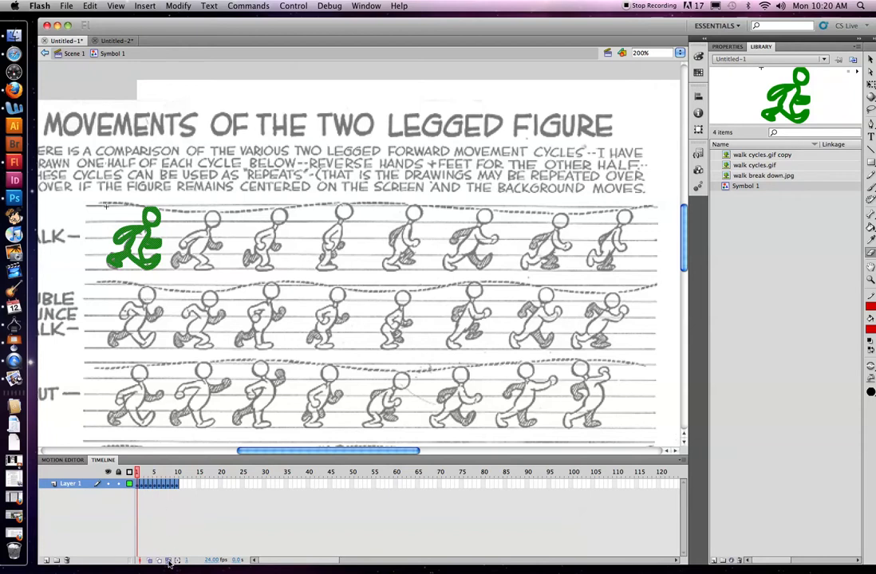
right_click(139, 488)
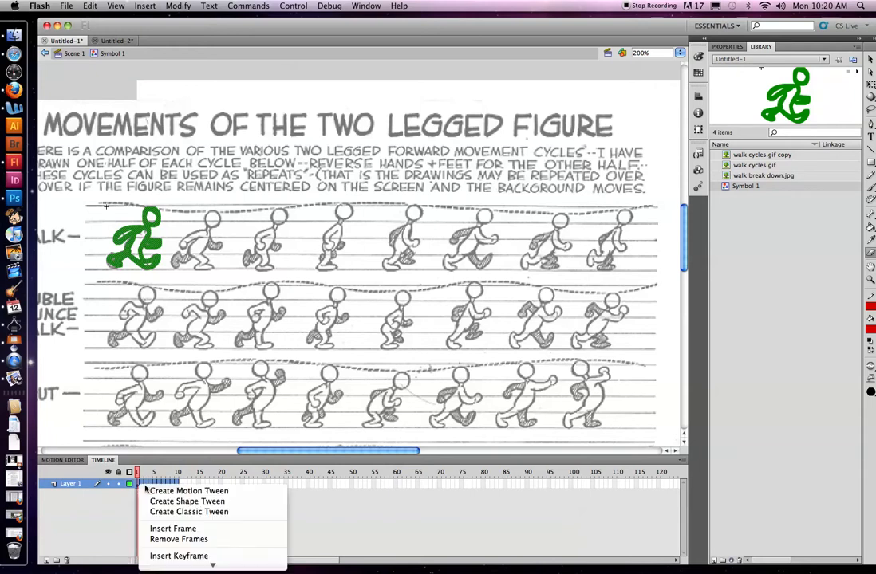
key(Escape)
drag(139, 488, 184, 488)
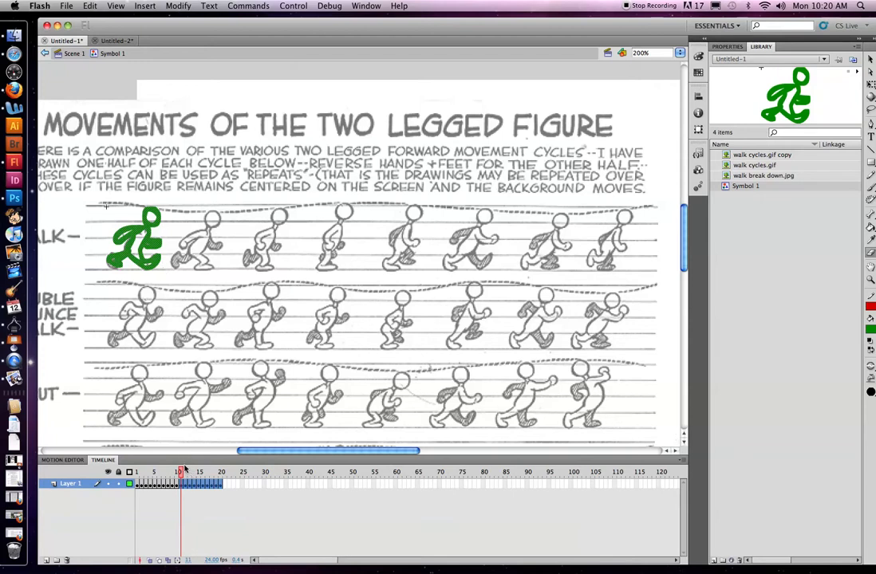
Step: Edit frames 11–20 together and move the copied poses forward so they continue from the frame 10 pose
click(167, 562)
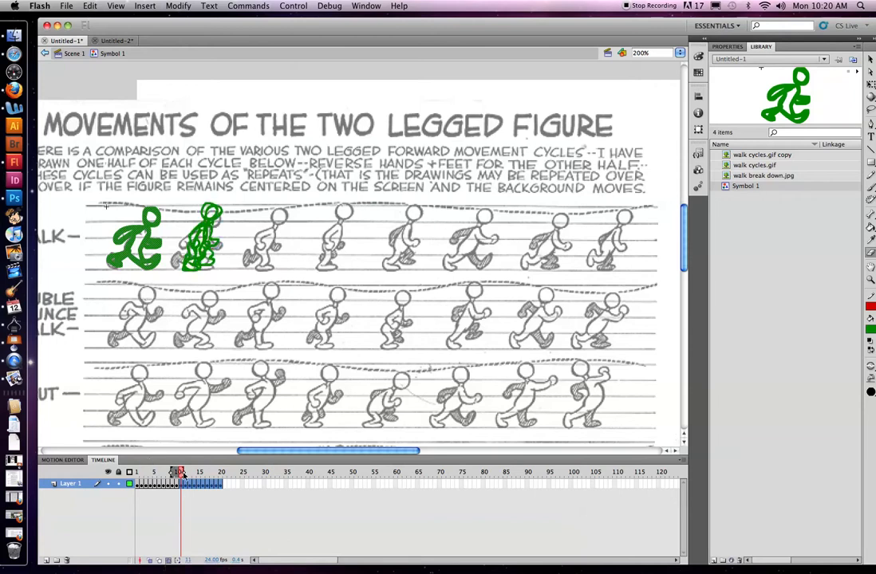
mouse_move(181, 472)
mouse_down()
mouse_move(222, 472)
mouse_move(179, 476)
mouse_up()
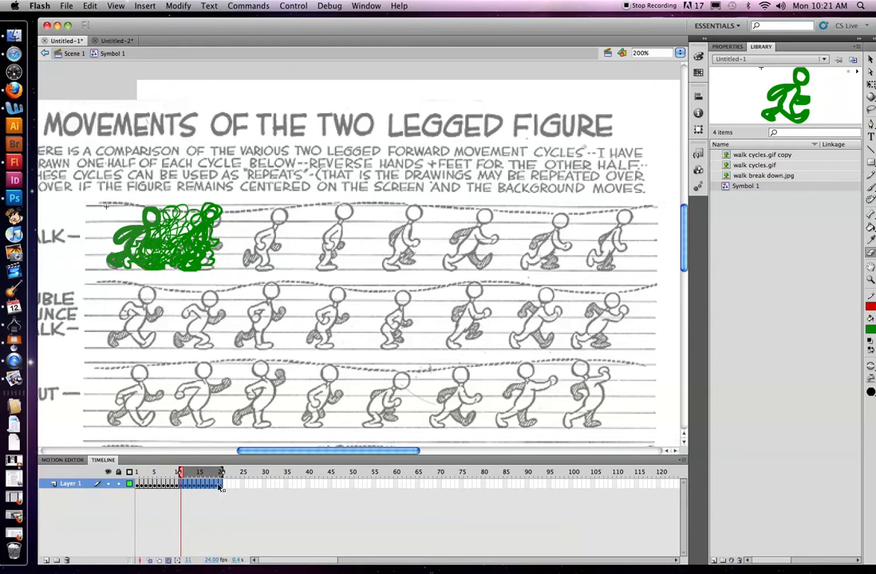
click(871, 60)
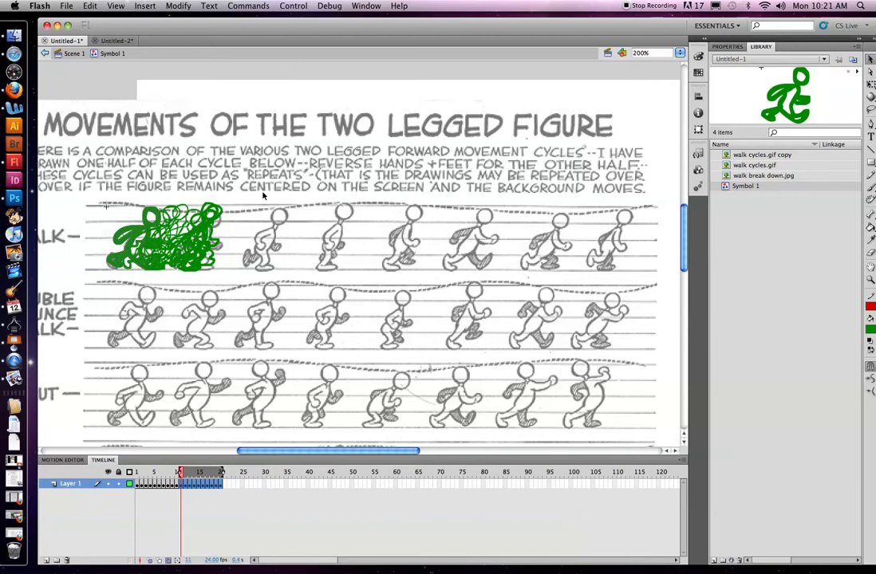
drag(64, 141, 292, 316)
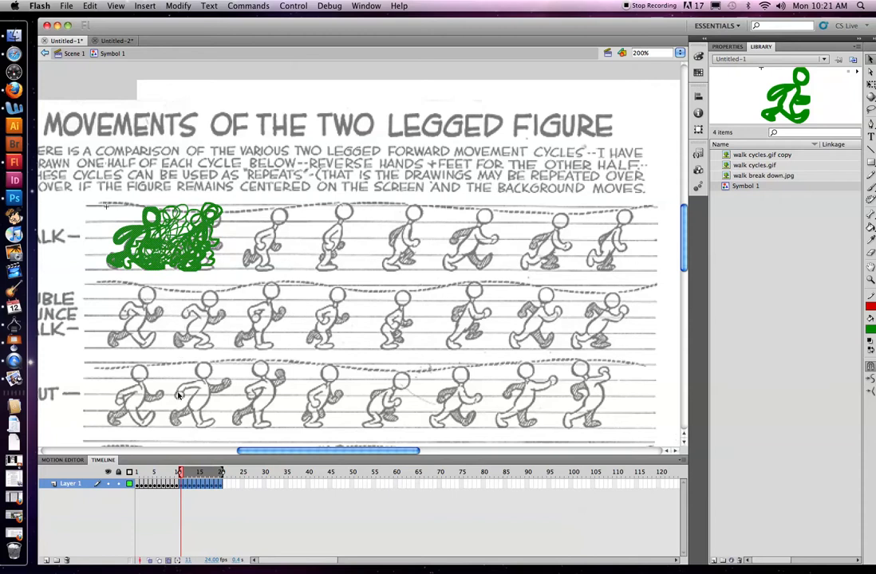
drag(182, 474, 179, 476)
mouse_move(173, 241)
mouse_down()
mouse_move(301, 243)
mouse_move(251, 250)
mouse_up()
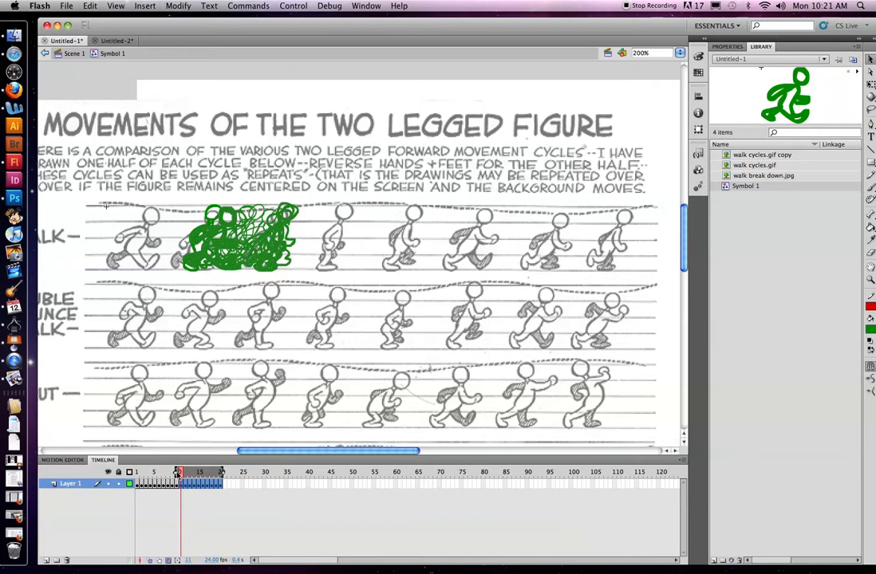
Step: Check the spacing of all 20 poses together, turn off Edit Multiple Frames and scrub from frame 11 to 20
click(181, 474)
drag(180, 474, 132, 473)
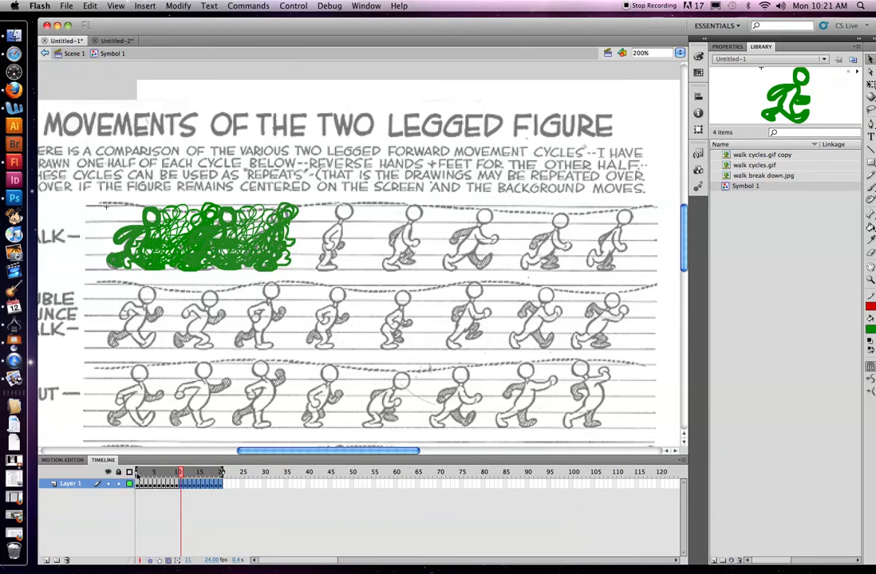
drag(183, 478, 181, 474)
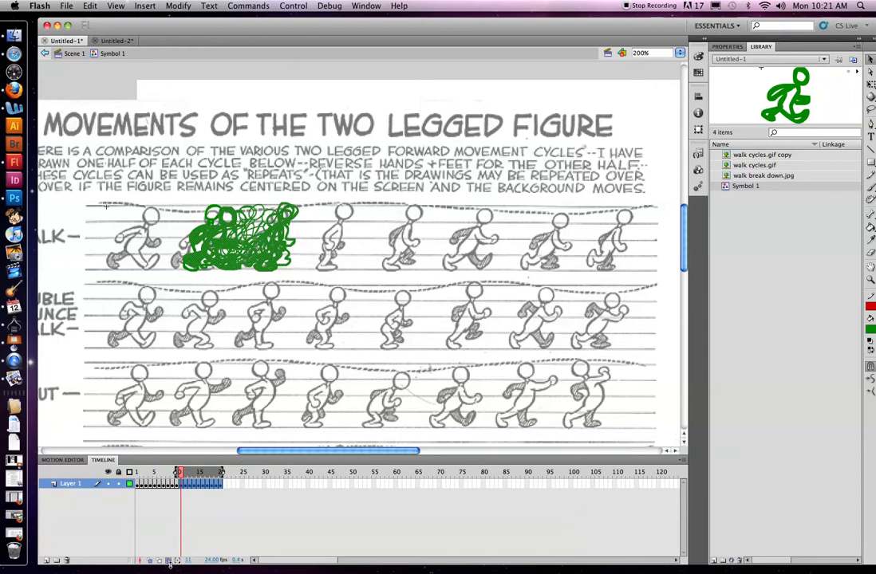
click(169, 562)
drag(181, 473, 221, 474)
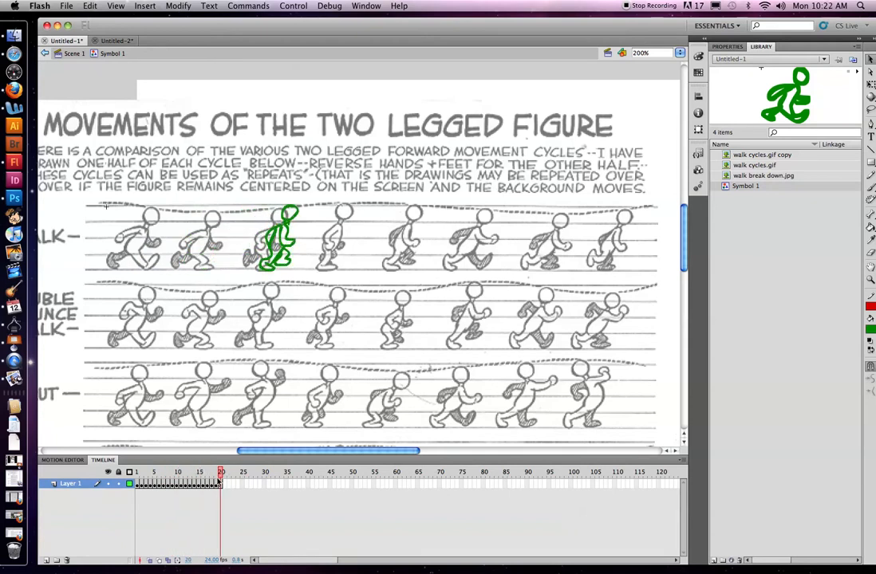
Step: Try to duplicate frames 11–20 into frames 21–30 and shift the copied poses further forward, and undo it
click(182, 484)
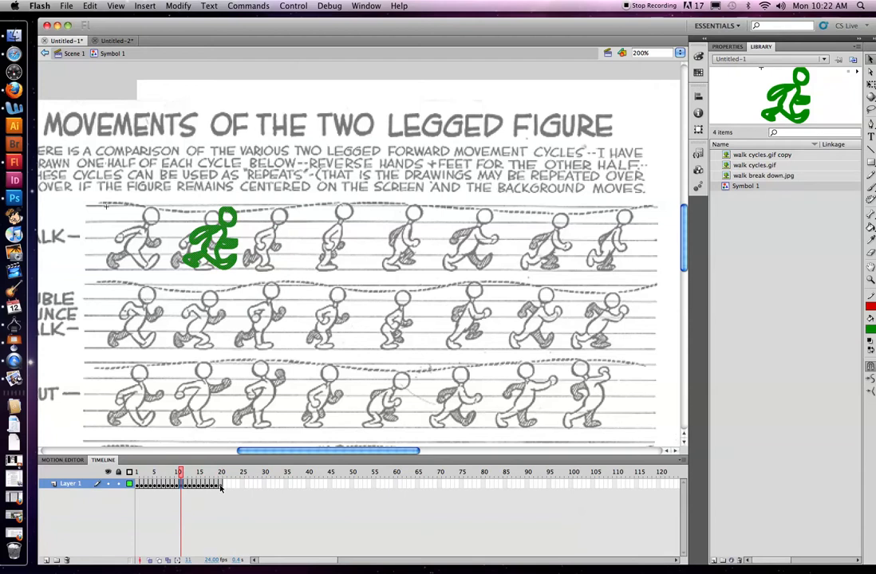
drag(221, 484, 180, 484)
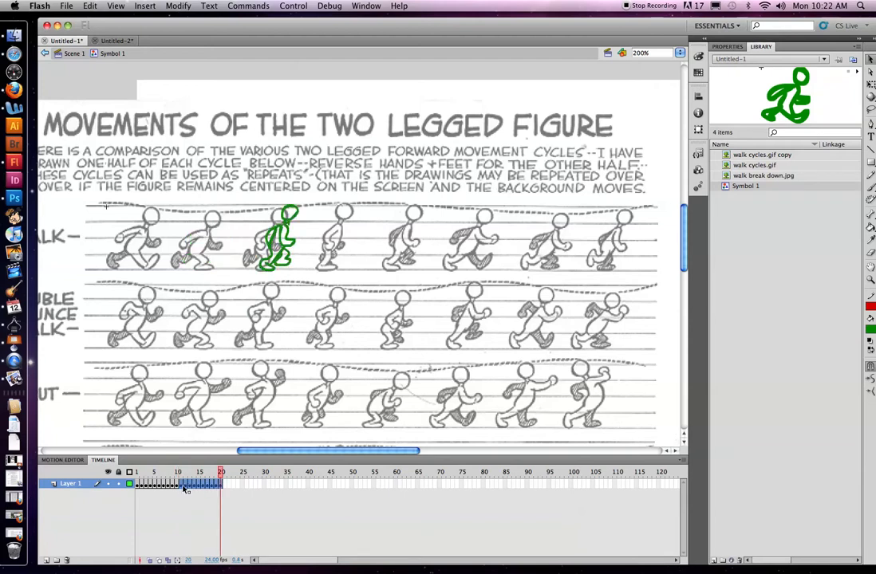
drag(184, 489, 227, 485)
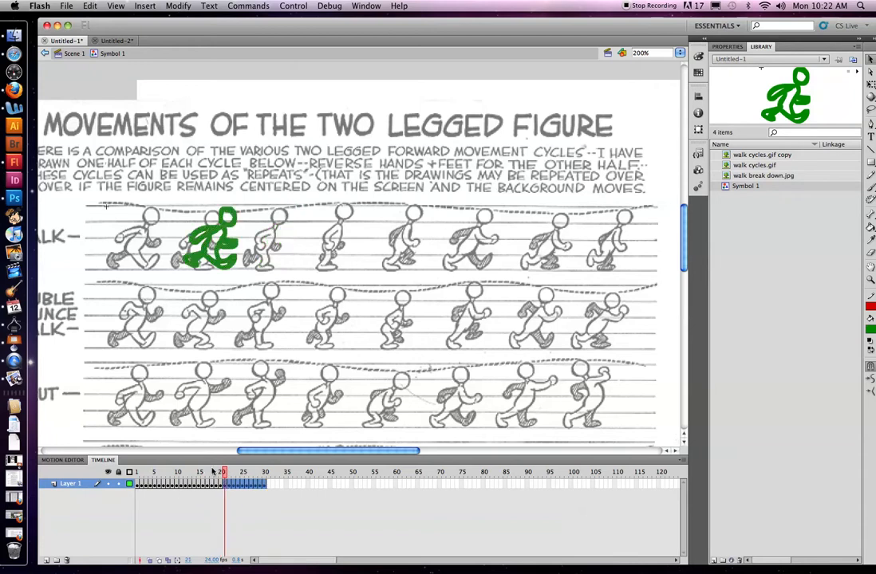
click(150, 560)
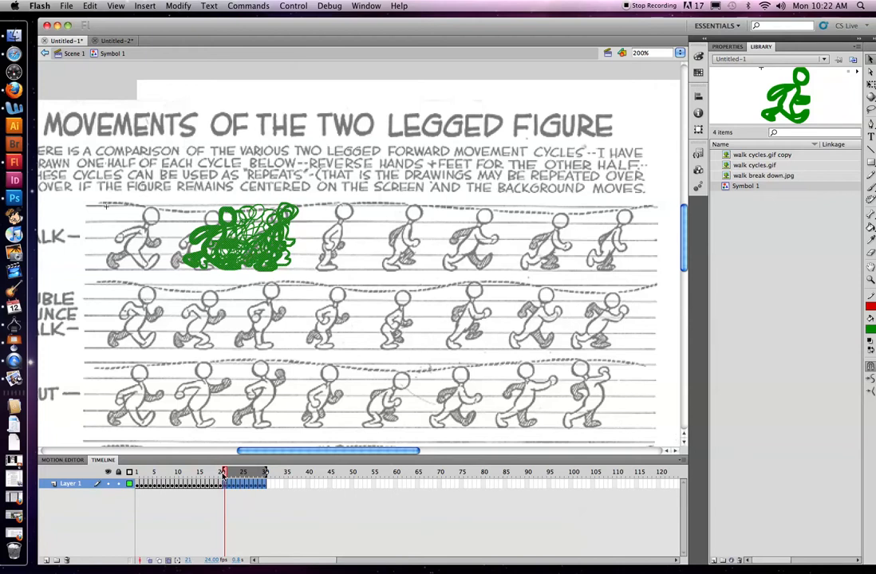
drag(227, 255, 323, 258)
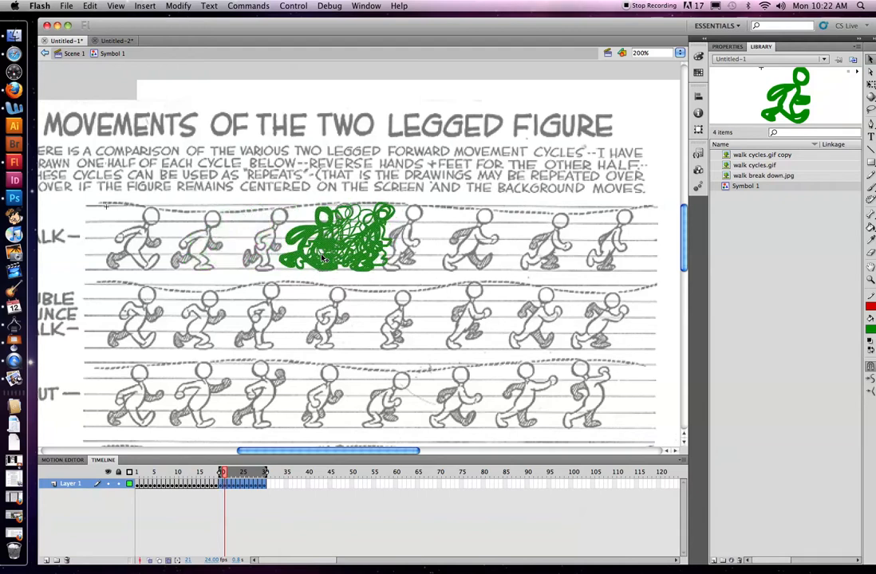
drag(322, 258, 370, 258)
key(super+z)
key(super+z)
key(super+z)
key(super+z)
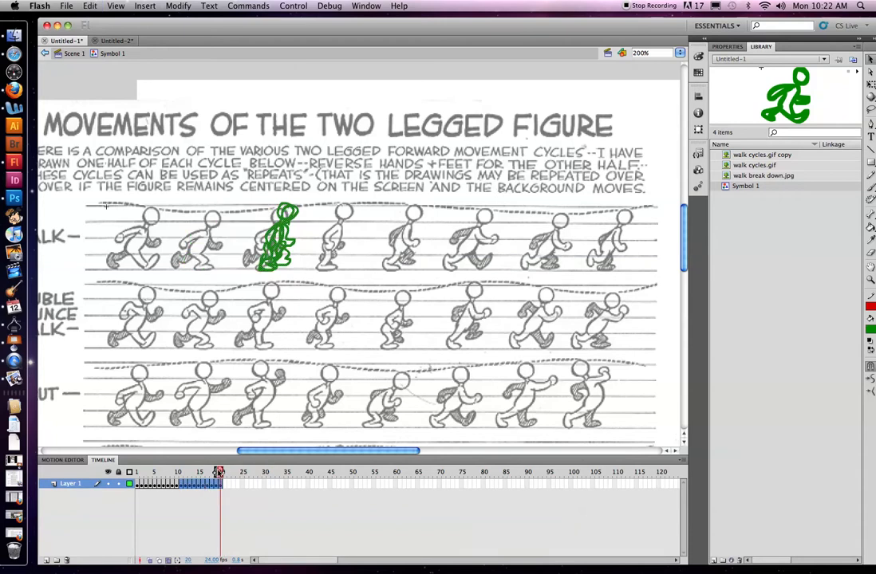
Step: Duplicate frames 10–20 so that the copies start at frame 21 of Layer 1
drag(216, 473, 181, 473)
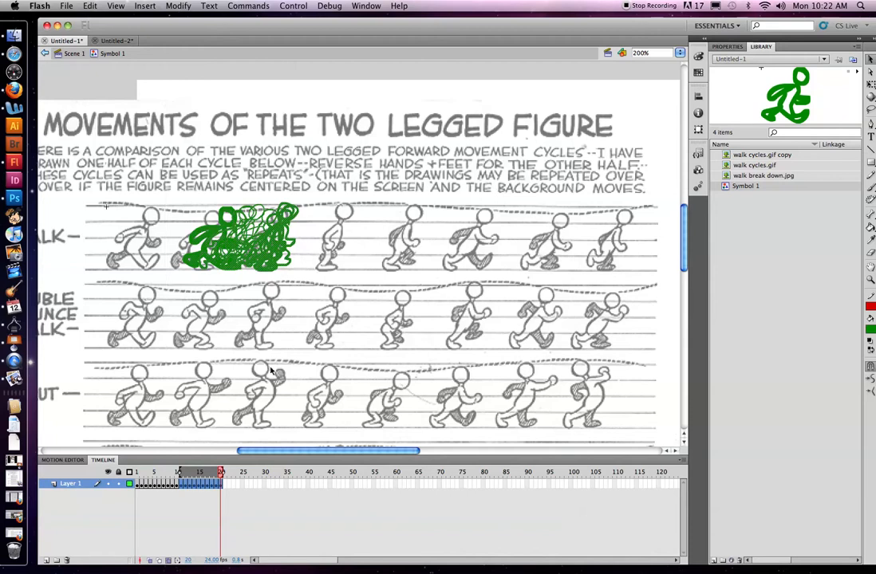
drag(180, 474, 177, 473)
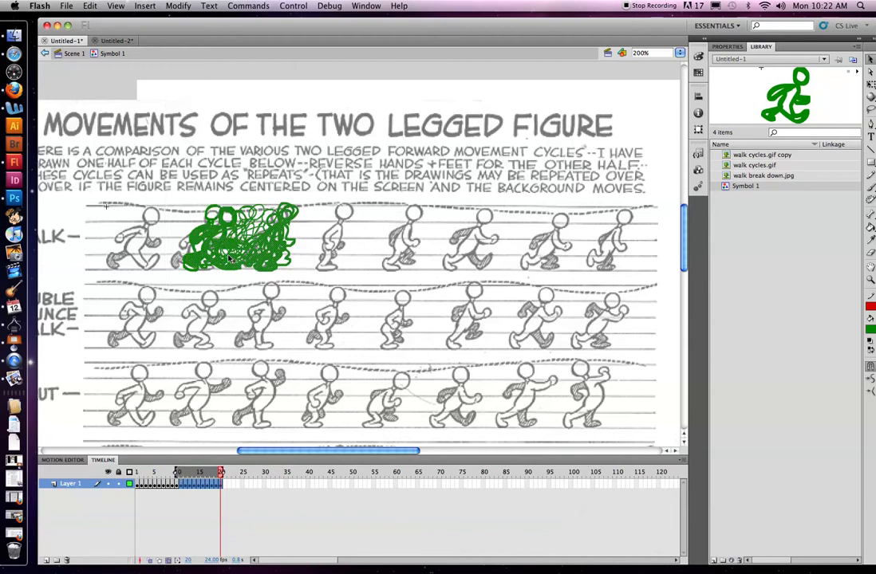
click(235, 485)
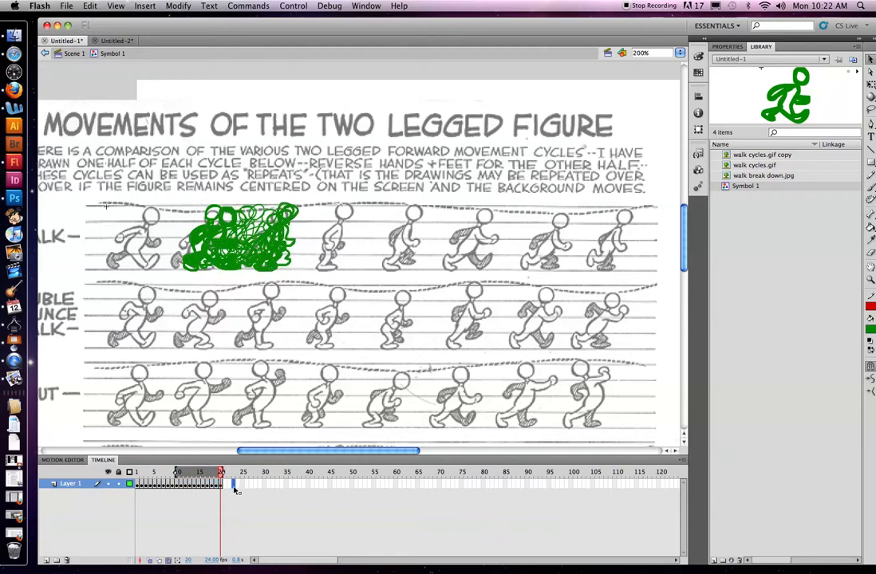
click(221, 486)
shift+click(177, 485)
drag(181, 489, 233, 486)
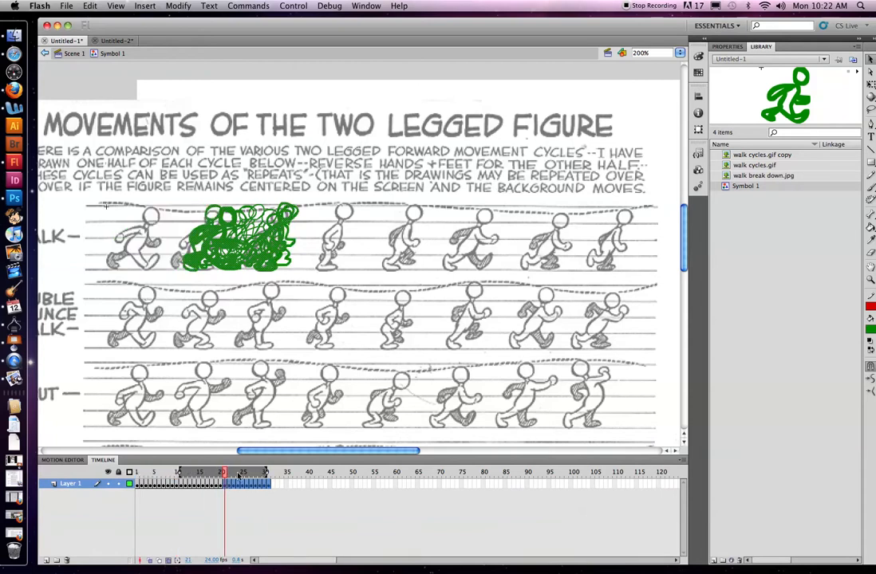
Step: Move the poses copied to frames 21–30 forward to continue from frame 20, turn off Edit Multiple Frames and scrub the walk
drag(180, 475, 225, 475)
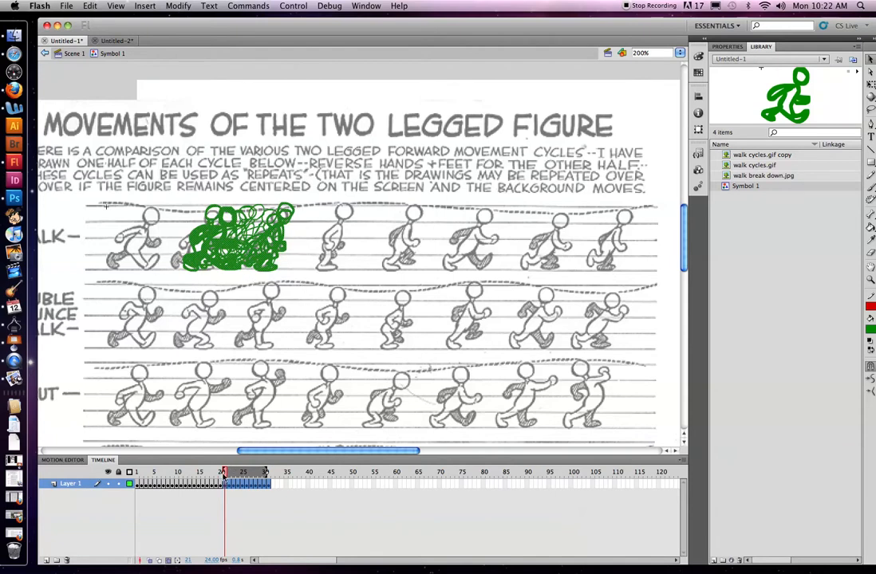
drag(224, 476, 220, 475)
drag(202, 250, 279, 249)
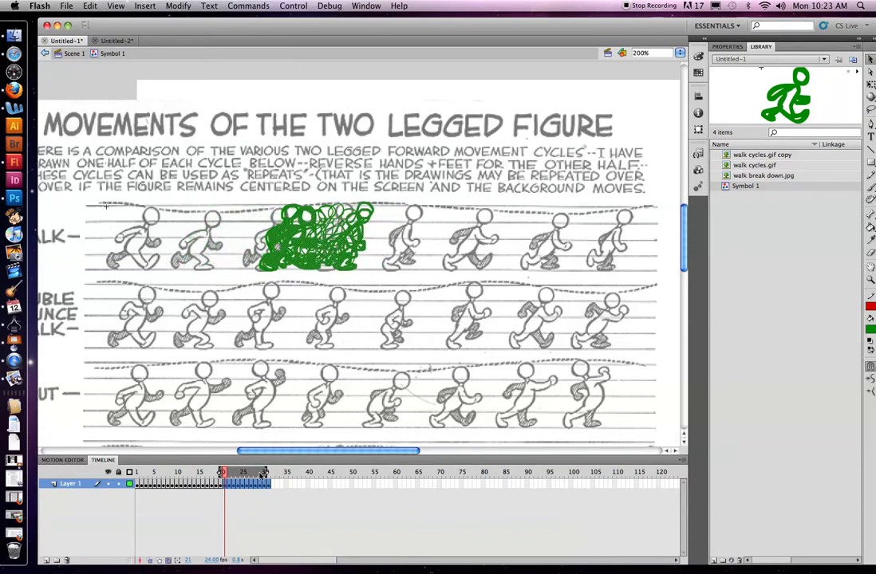
click(346, 390)
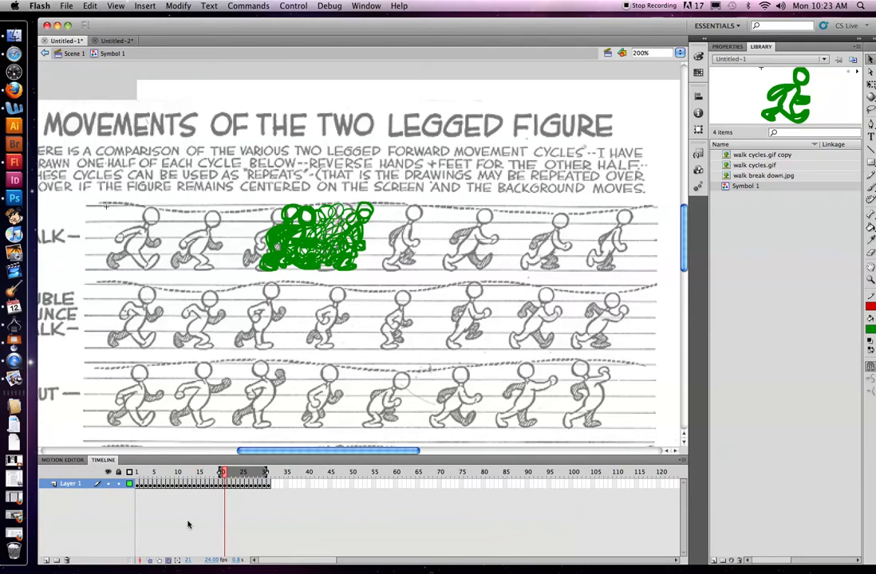
click(167, 561)
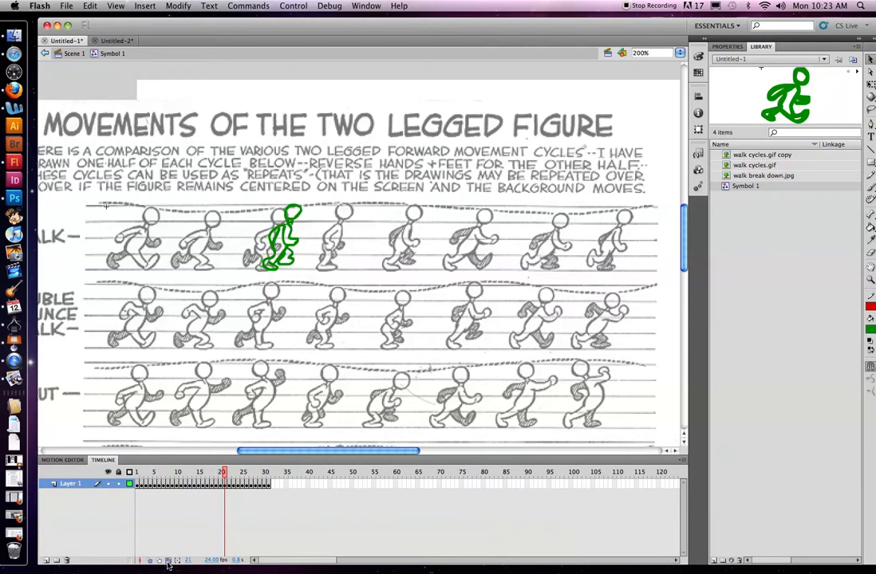
drag(180, 472, 257, 477)
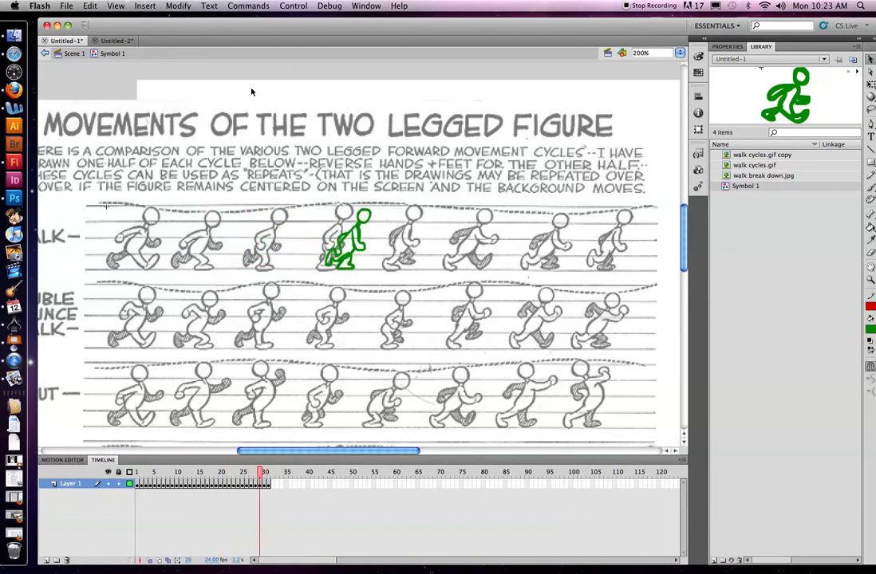
Step: Return to Scene 1 and hide Layer 2, which holds the reference chart
scroll(313, 175, right, 6)
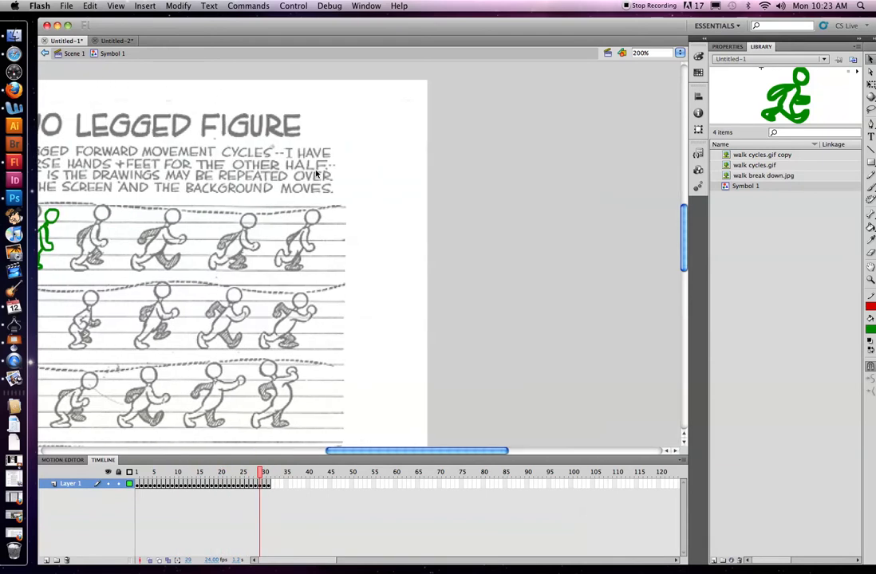
scroll(415, 211, left, 8)
scroll(410, 211, right, 3)
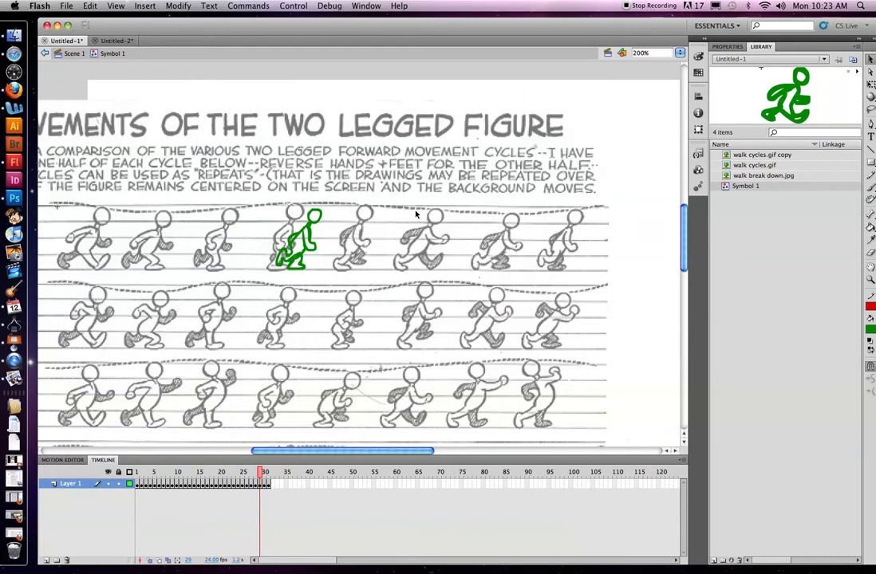
scroll(408, 212, left, 1)
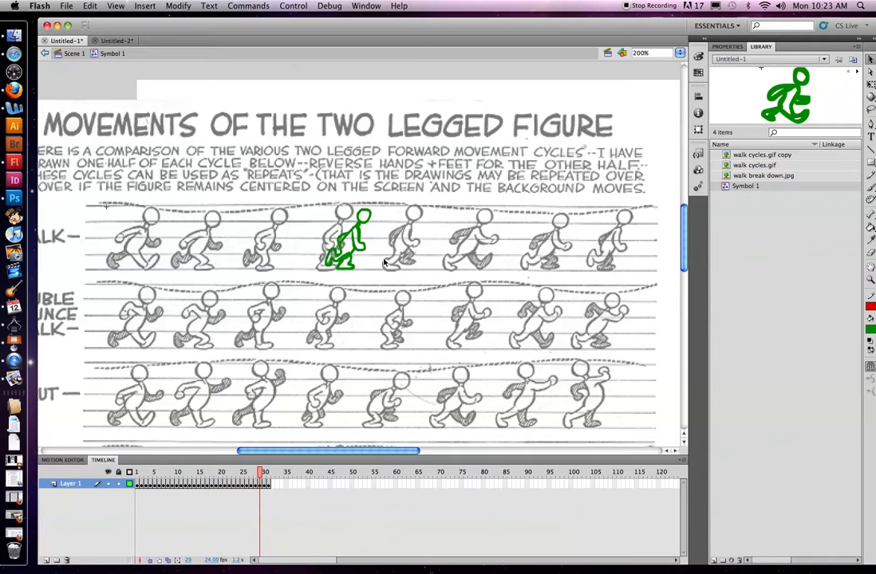
click(69, 54)
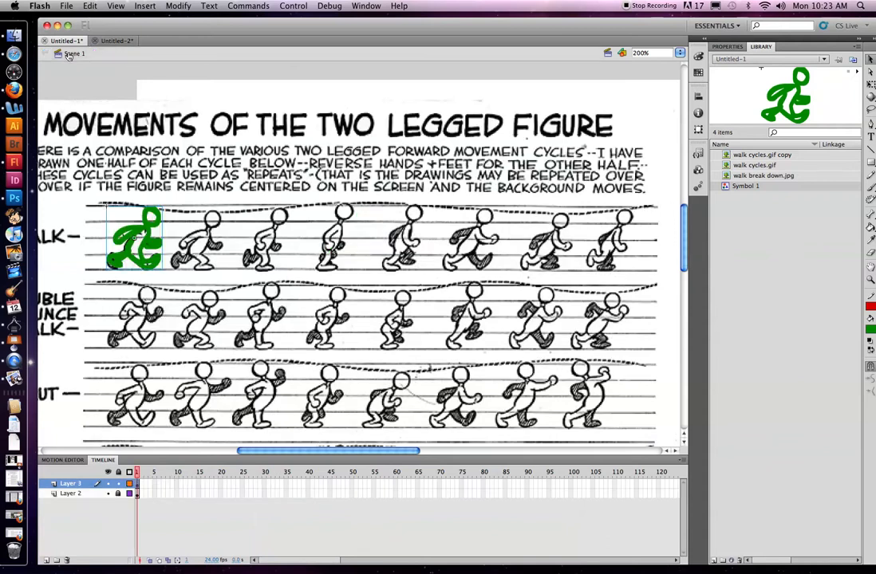
click(108, 493)
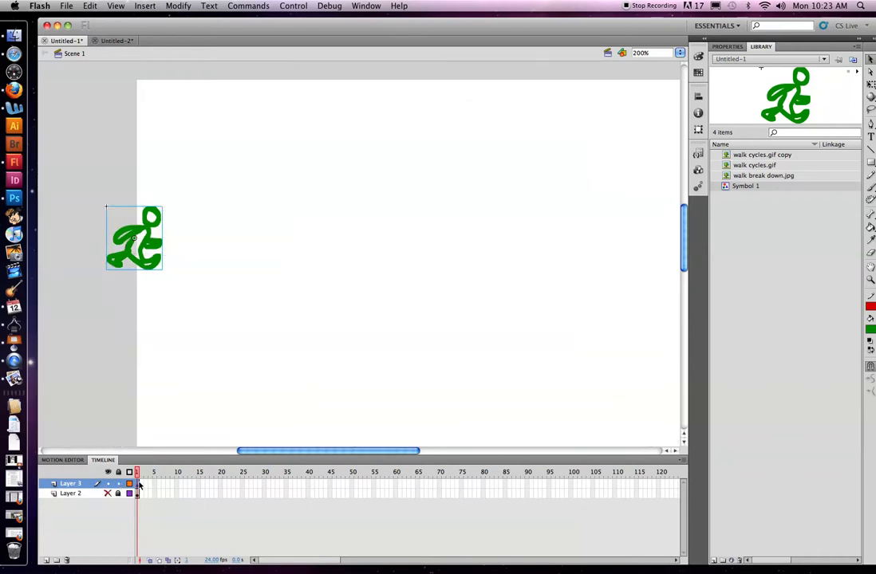
click(442, 484)
key(F6)
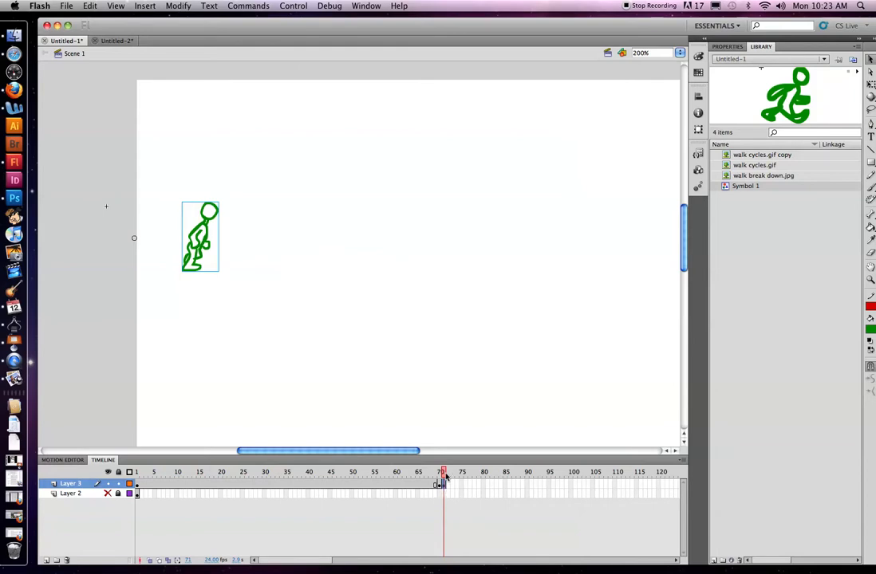
key(comma)
key(super+z)
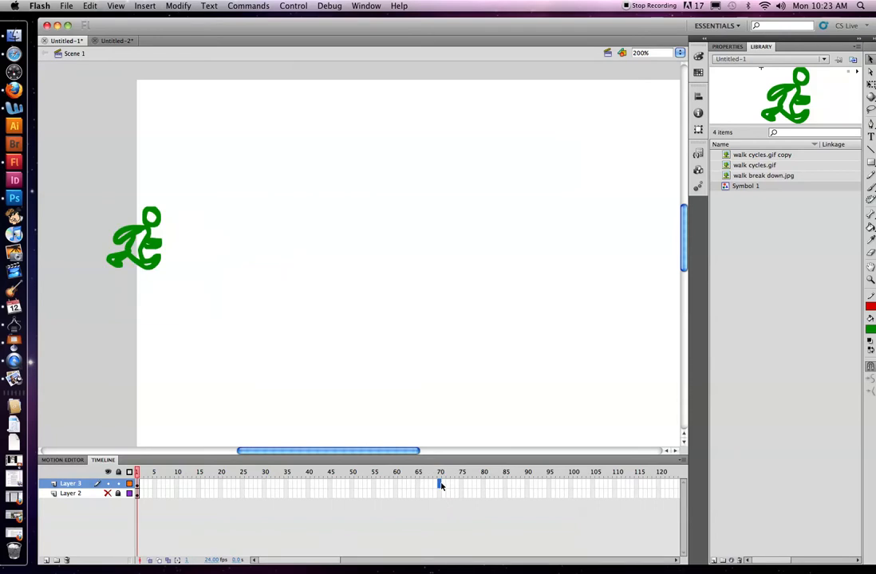
Step: Extend Layer 3 with regular frames up to frame 70 and scrub back to frame 1
key(F5)
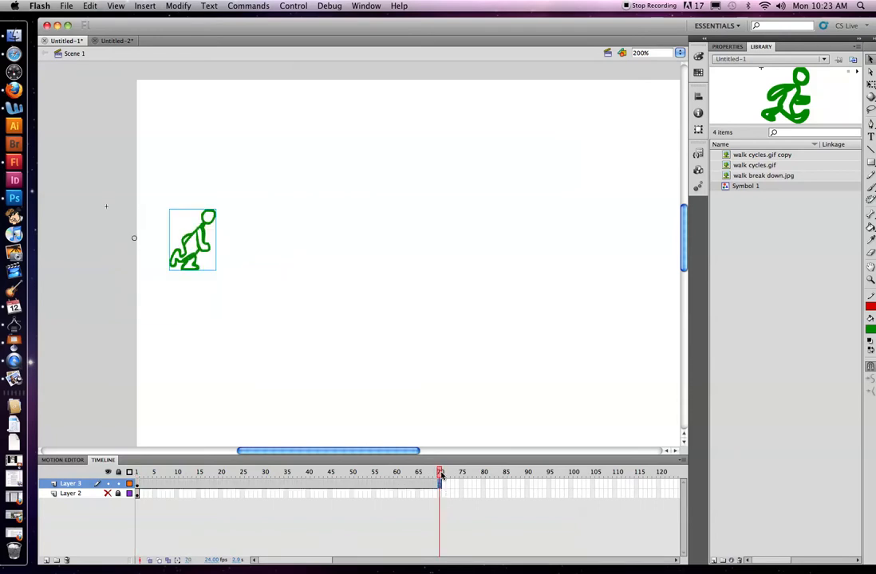
drag(440, 475, 137, 475)
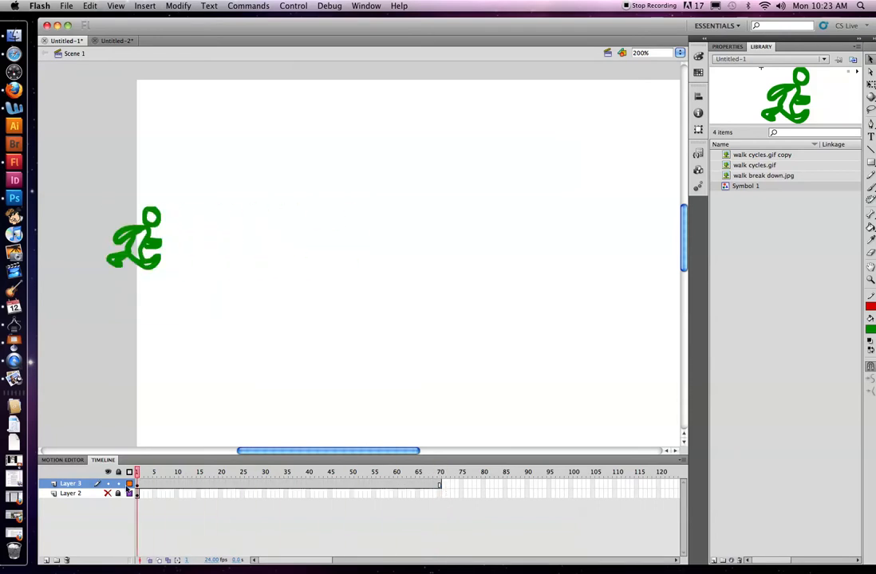
Step: Play the walk in Scene 1 and compare its timeline with the frames inside Symbol 1, returning to the main scene
click(281, 5)
key(Return)
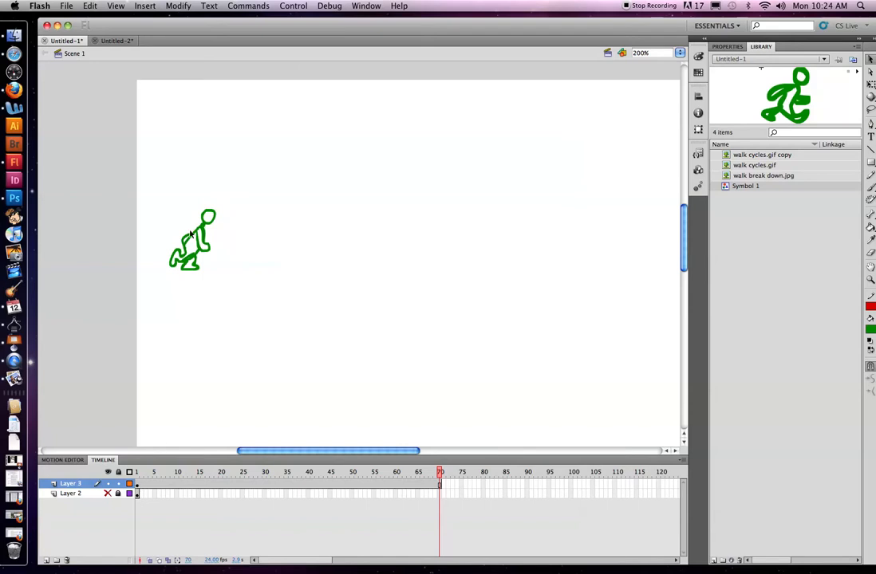
click(192, 240)
double_click(192, 240)
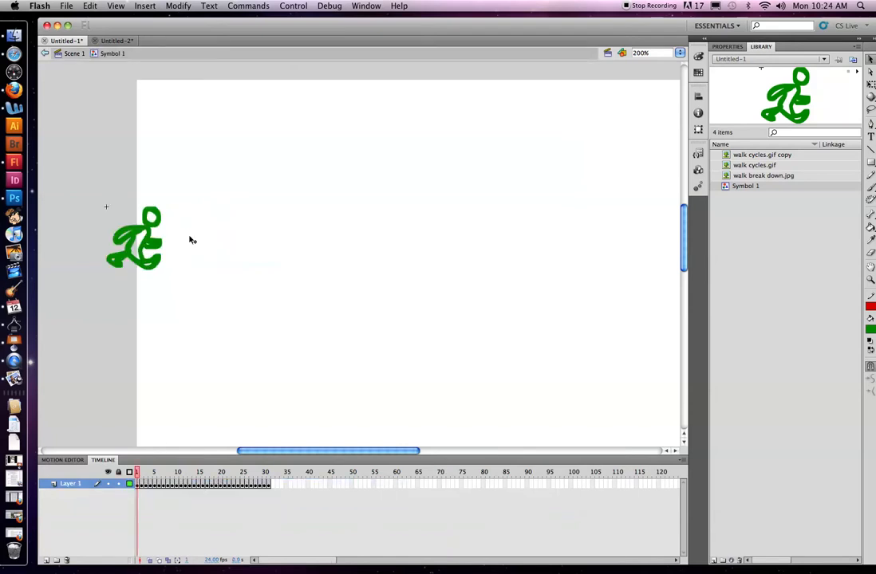
click(67, 53)
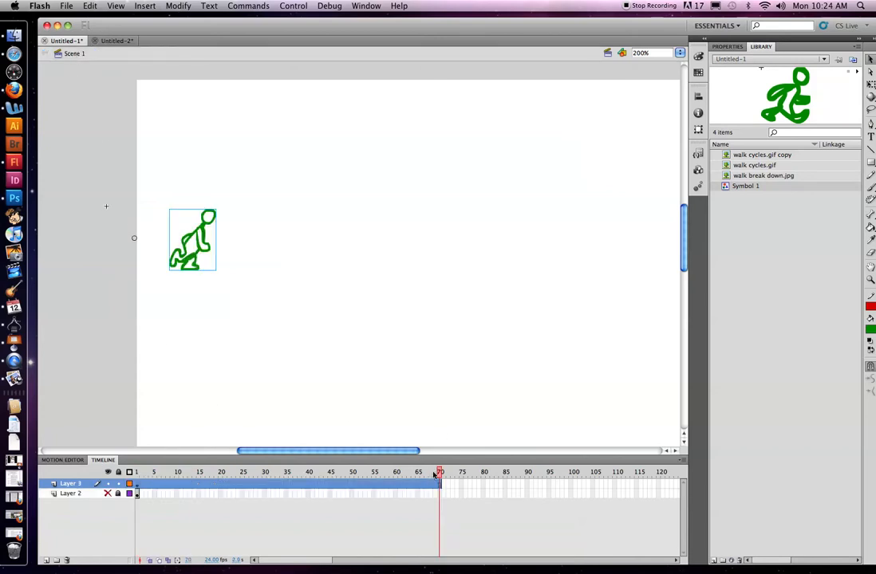
key(Return)
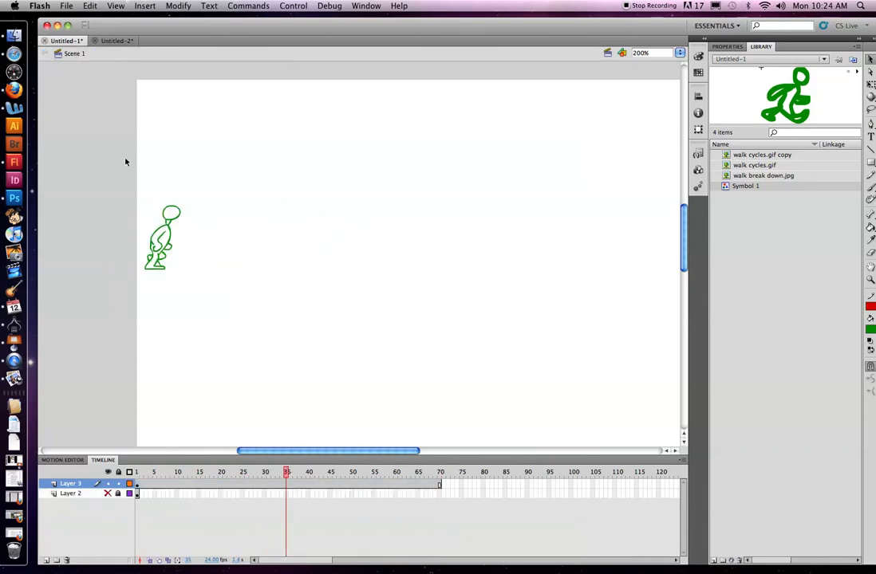
double_click(168, 234)
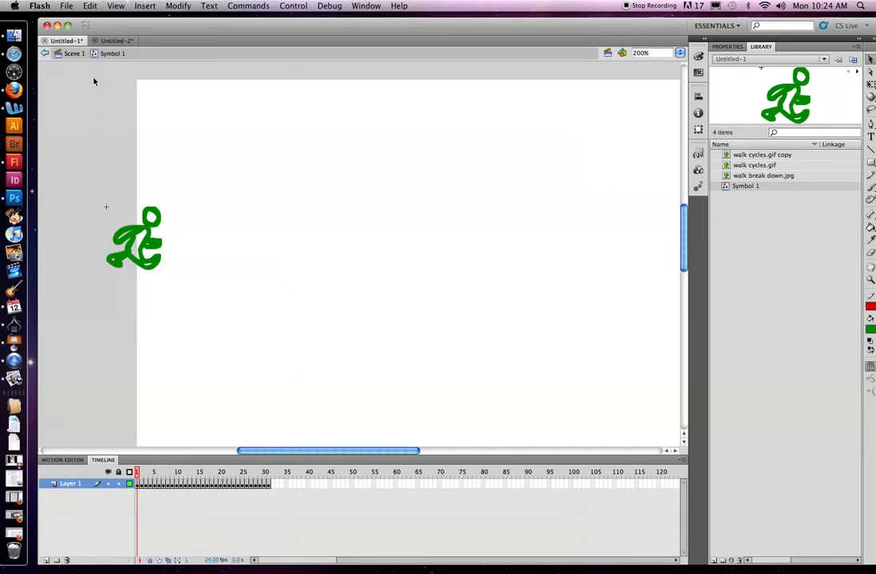
click(71, 53)
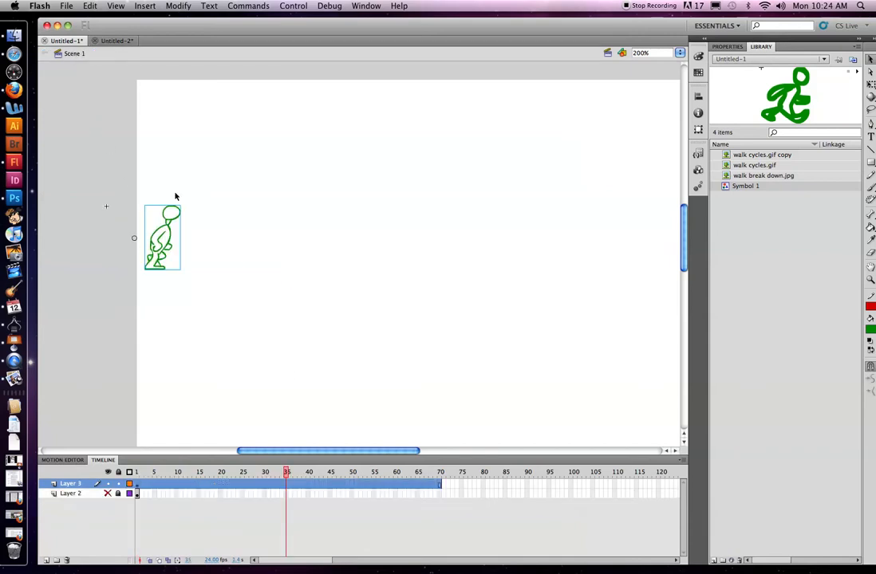
Step: Scrub Scene 1 from frame 32 to frame 70 to examine where the repeated walk starts and ends on the stage
drag(266, 473, 273, 472)
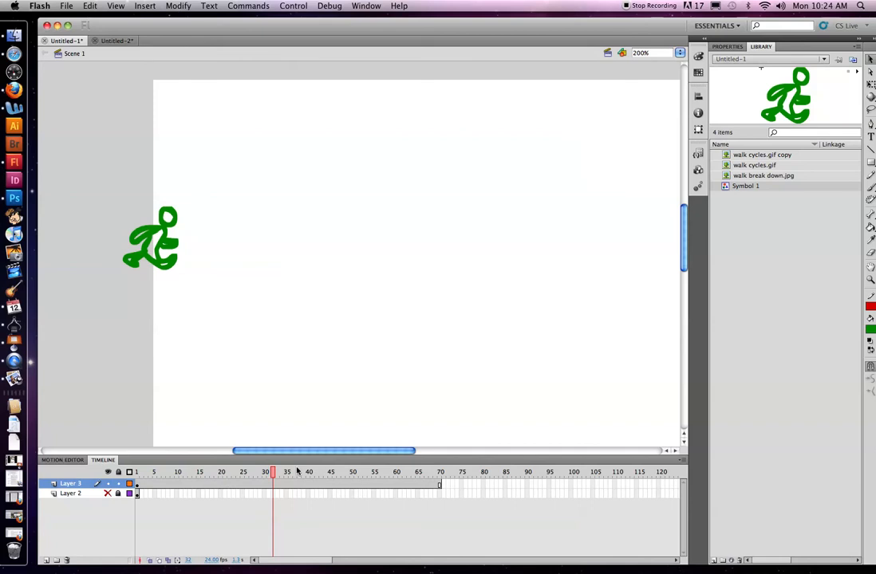
drag(272, 473, 446, 479)
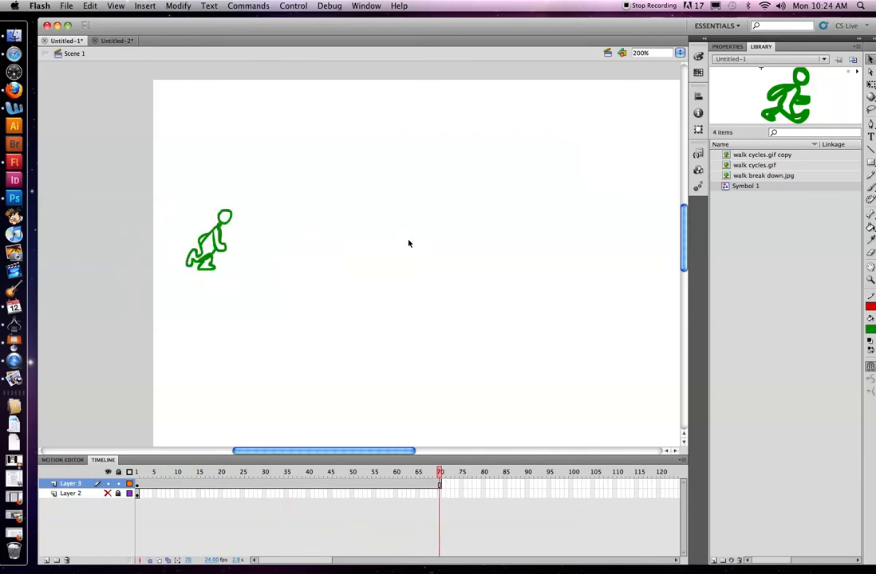
scroll(411, 244, right, 4)
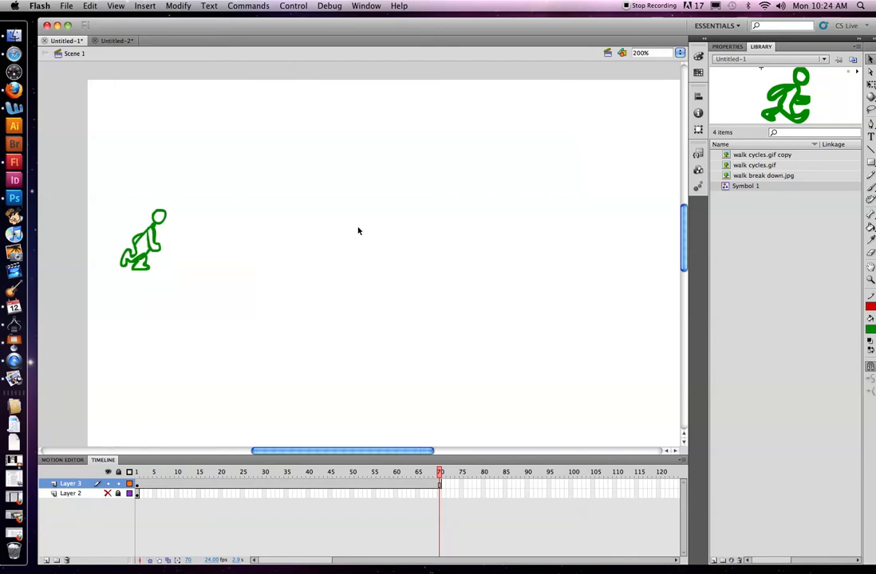
scroll(358, 230, right, 1)
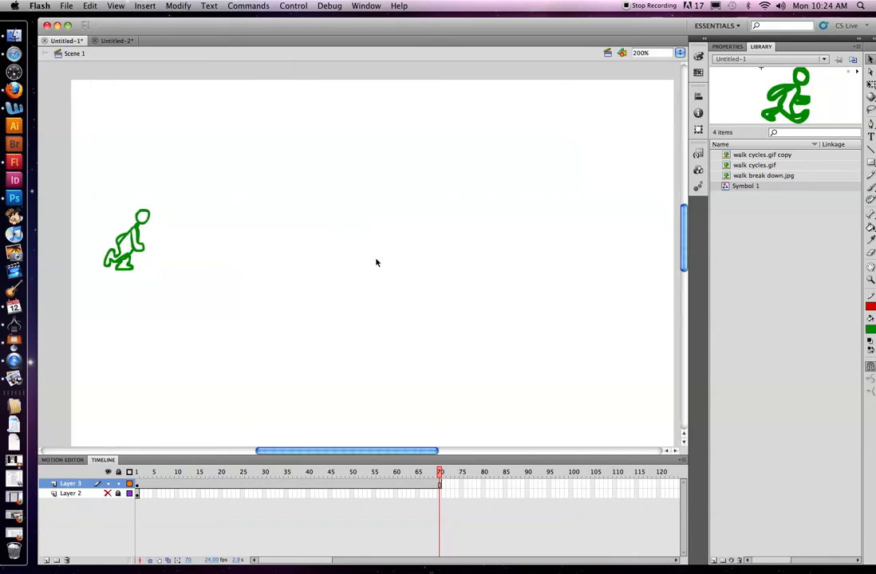